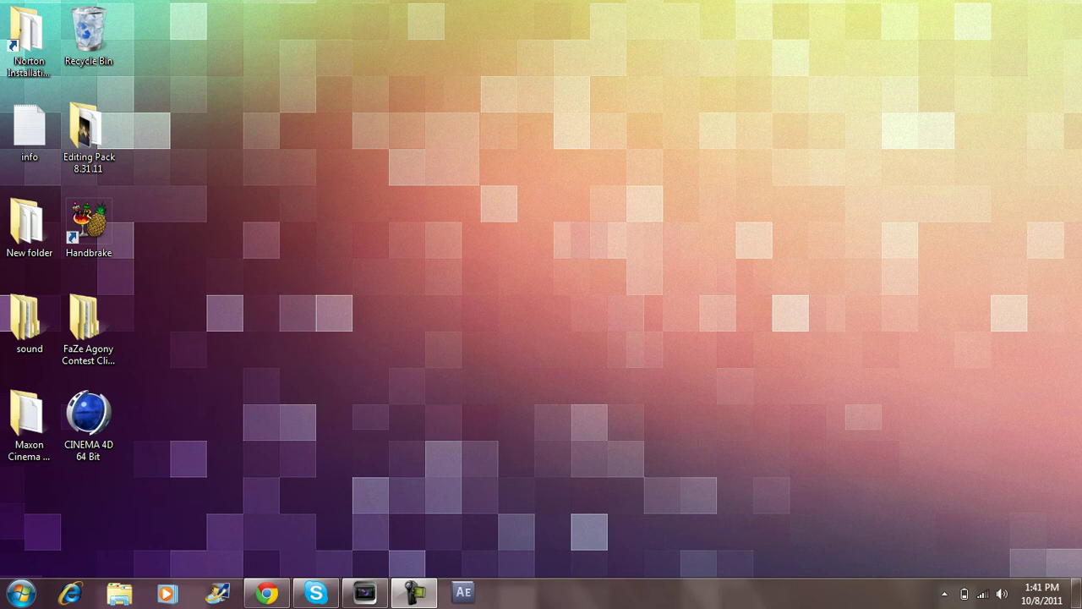
Step: Switch to the open BST OCE project in Vegas Pro and play back the gameplay clip
drag(447, 330, 444, 173)
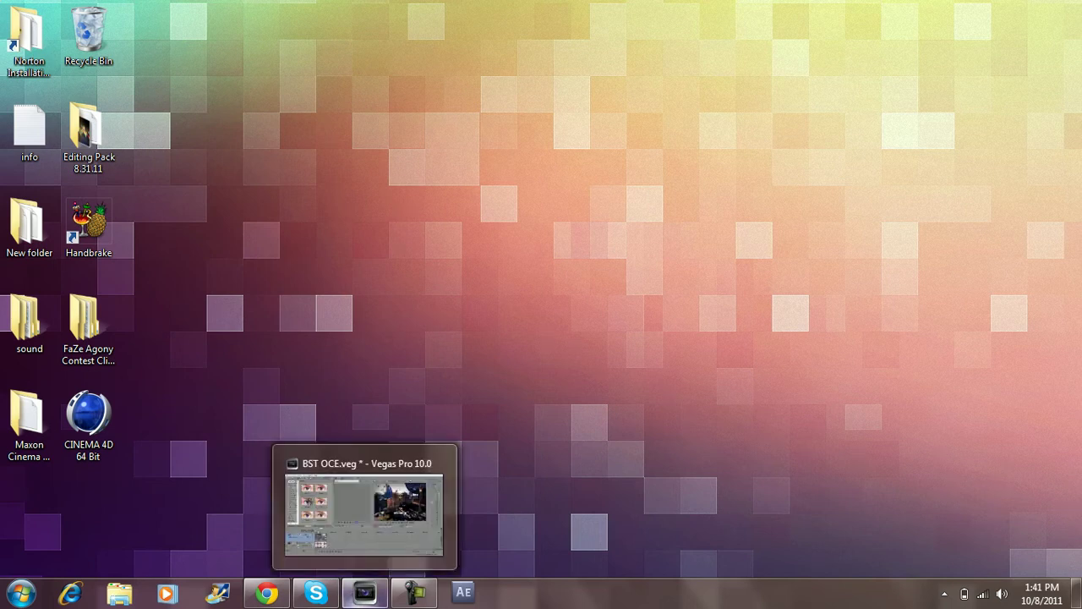
click(365, 592)
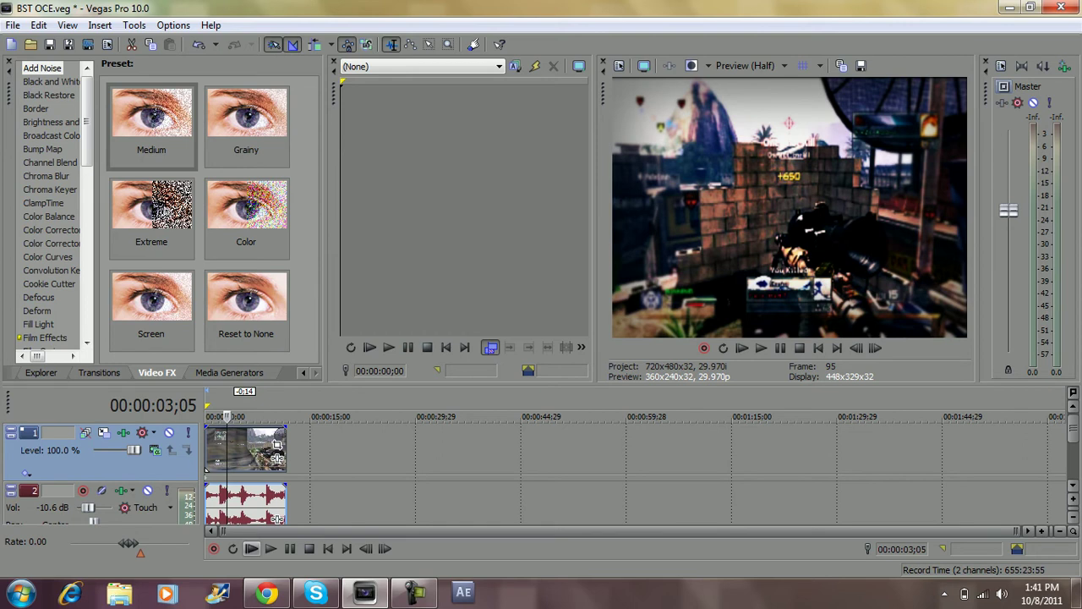
click(251, 549)
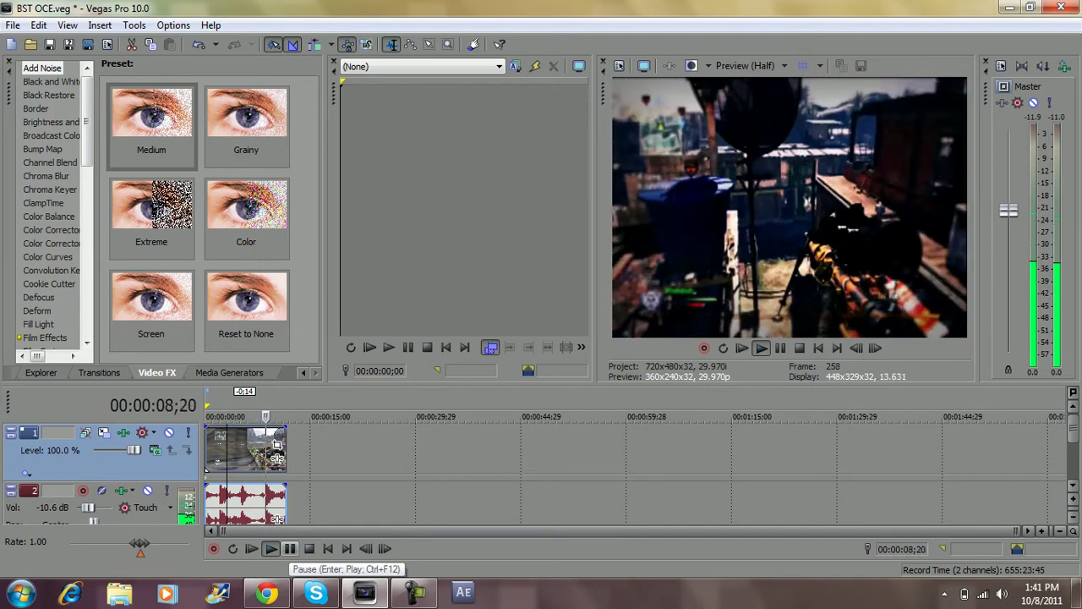
click(289, 548)
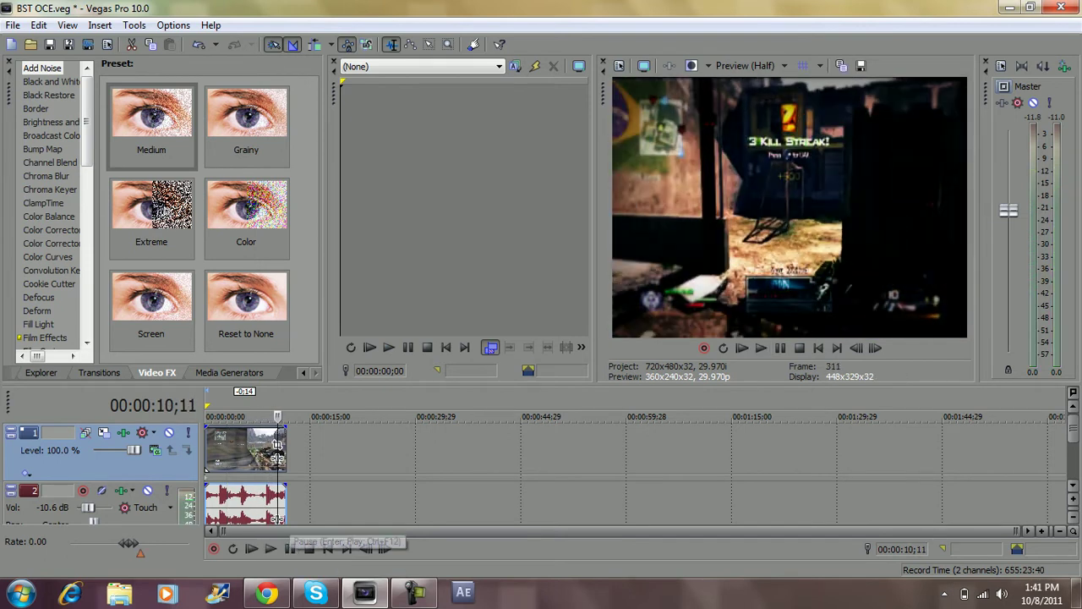
Step: Split the gameplay clip at 00:00:00;22, shortly before the player aims through the scope
click(217, 450)
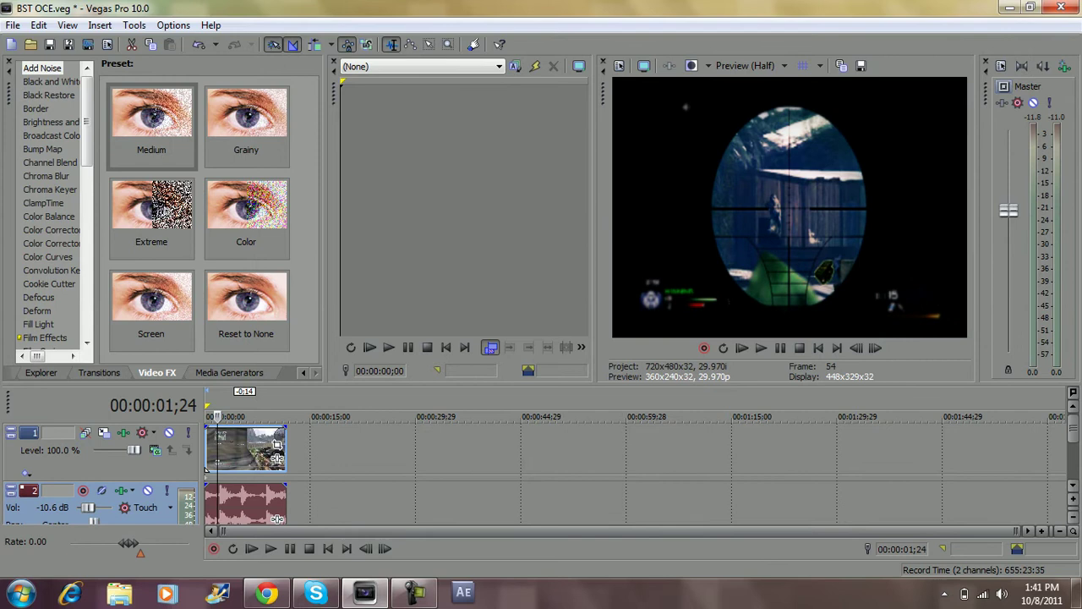
key(Left)
key(Left)
key(Left)
key(Left)
key(Left)
key(Left)
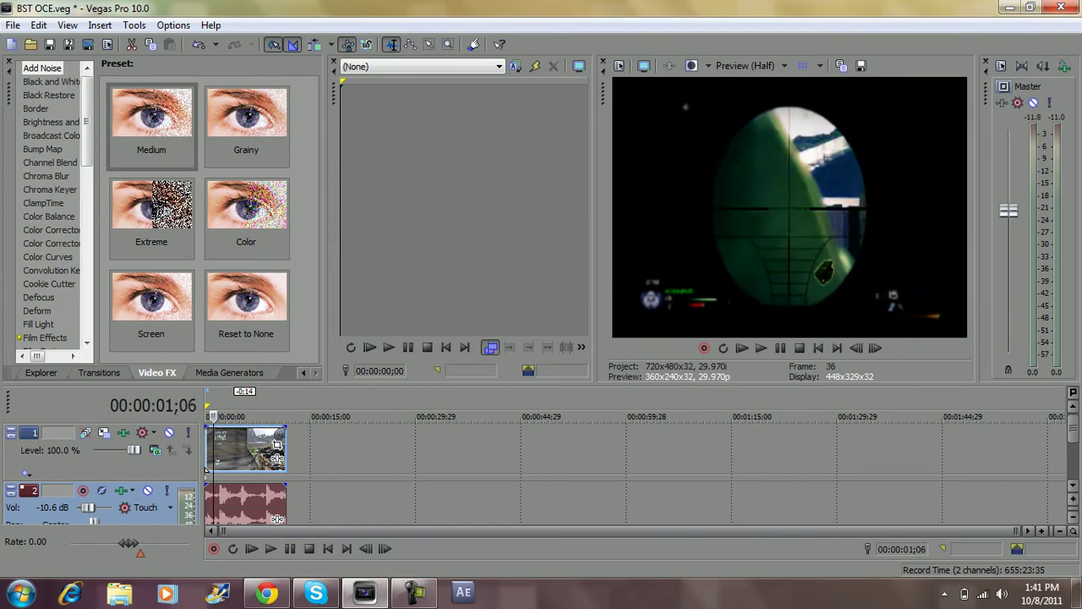
key(Left)
key(Left)
key(Left)
key(Left)
key(Left)
key(Left)
key(Left)
key(Left)
key(Left)
key(Left)
key(Left)
key(Left)
key(Left)
key(Left)
key(Left)
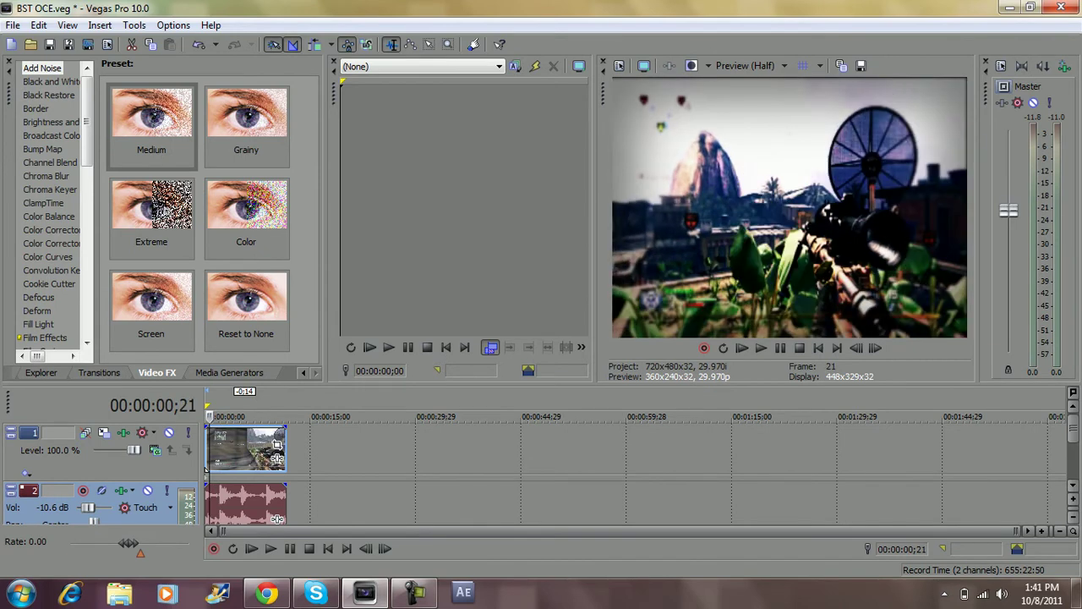
key(Right)
key(Right)
key(Right)
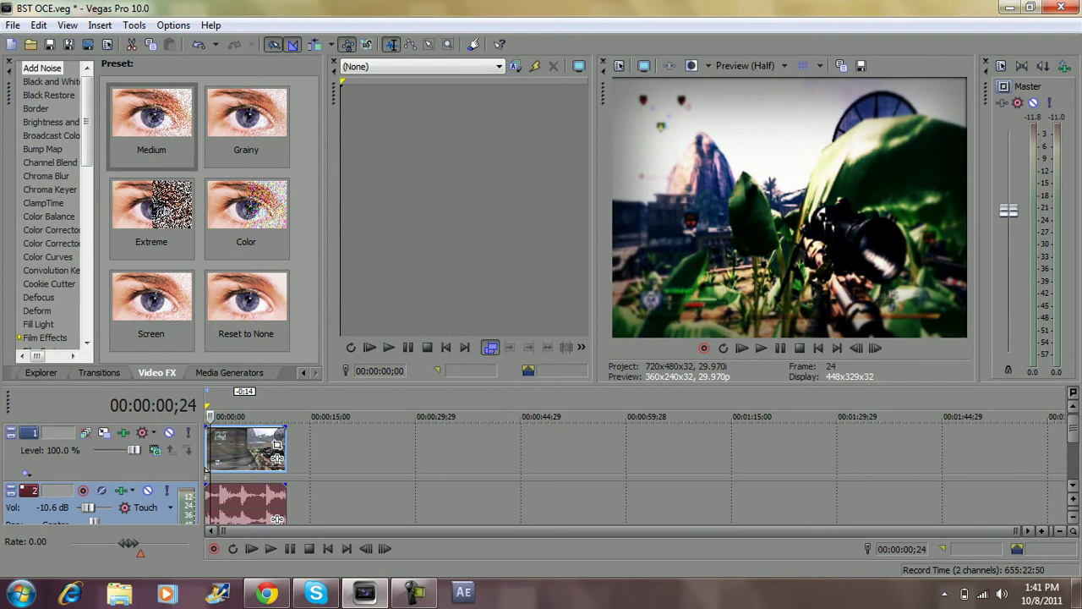
key(Up)
key(Up)
key(Up)
key(Up)
key(Up)
key(Up)
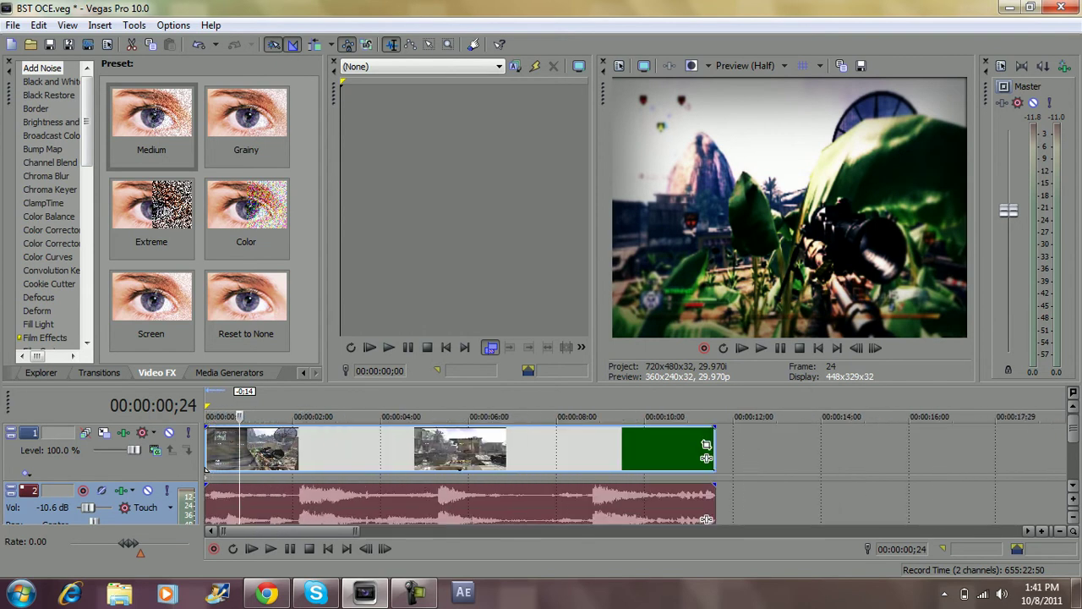
key(Right)
key(Right)
key(Left)
key(Left)
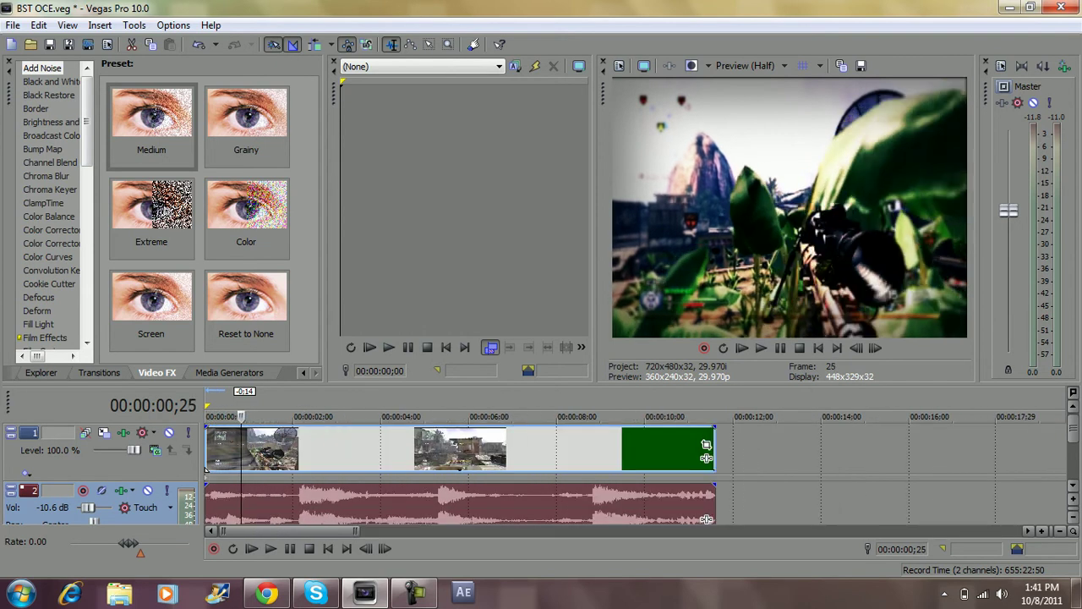
key(Left)
key(Left)
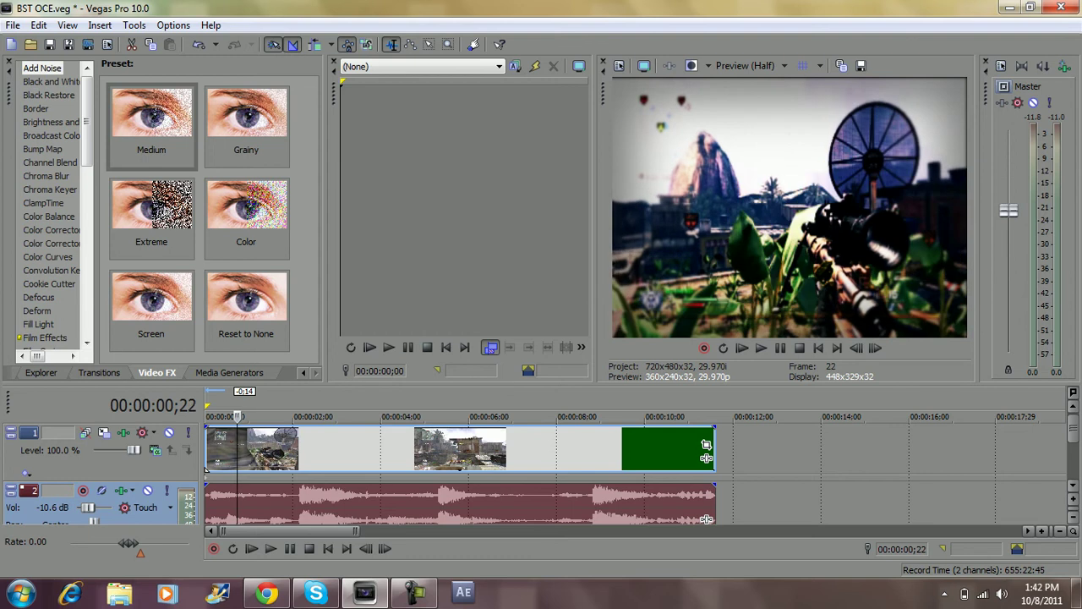
key(Right)
key(Left)
key(Right)
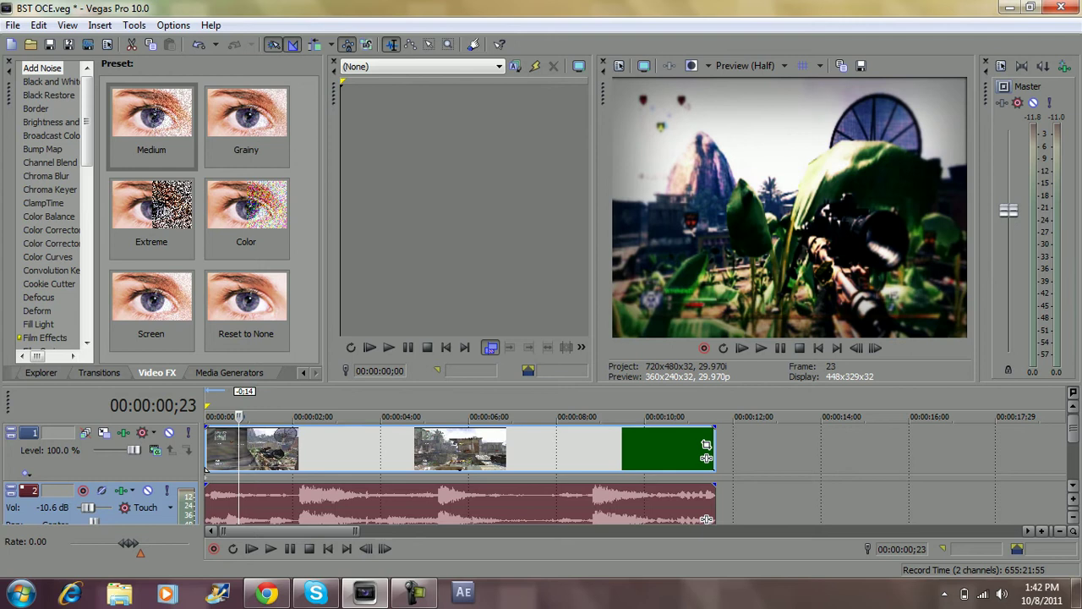
key(Left)
key(s)
Step: Split the clip again at 00:00:01;01, where the scope view fills the frame
key(Right)
key(Right)
key(Right)
key(Right)
key(Right)
key(Right)
key(Right)
key(Right)
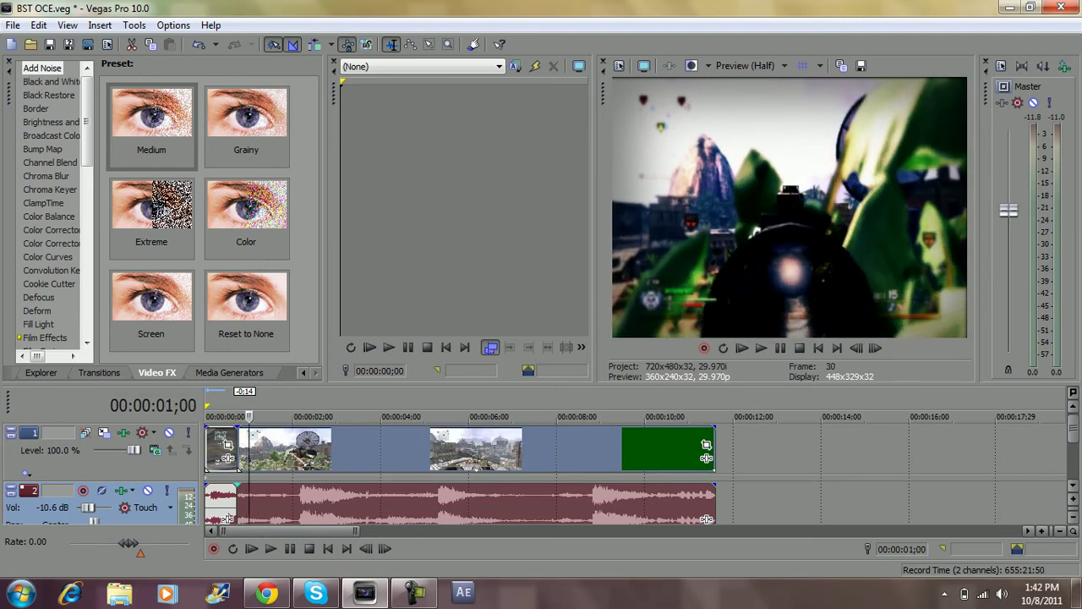
key(Right)
key(s)
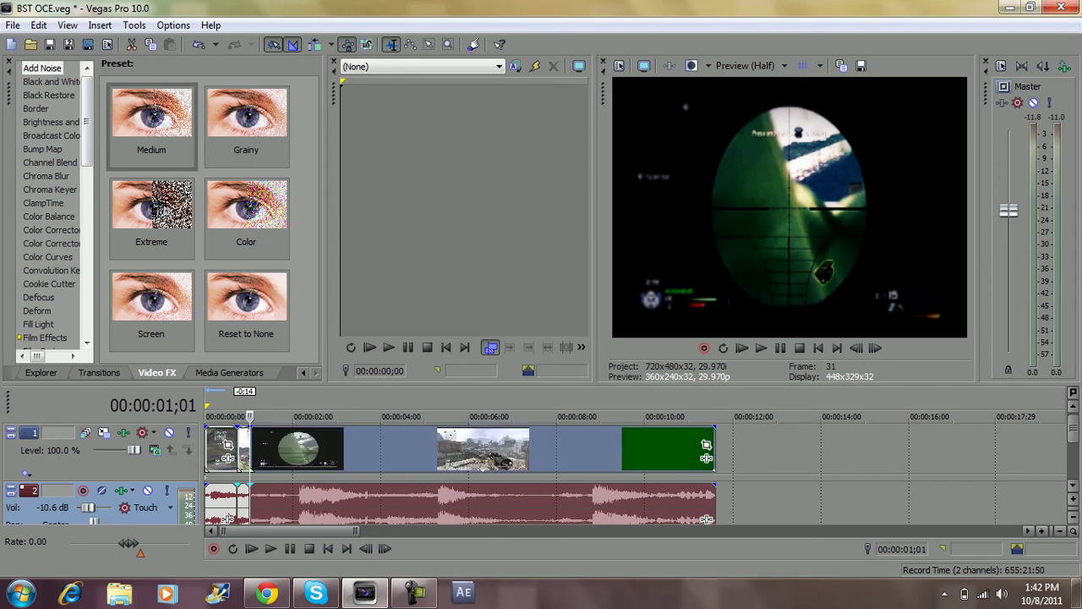
Step: Apply the Twixtor effect with its default preset to the short middle segment between the two splits
key(Up)
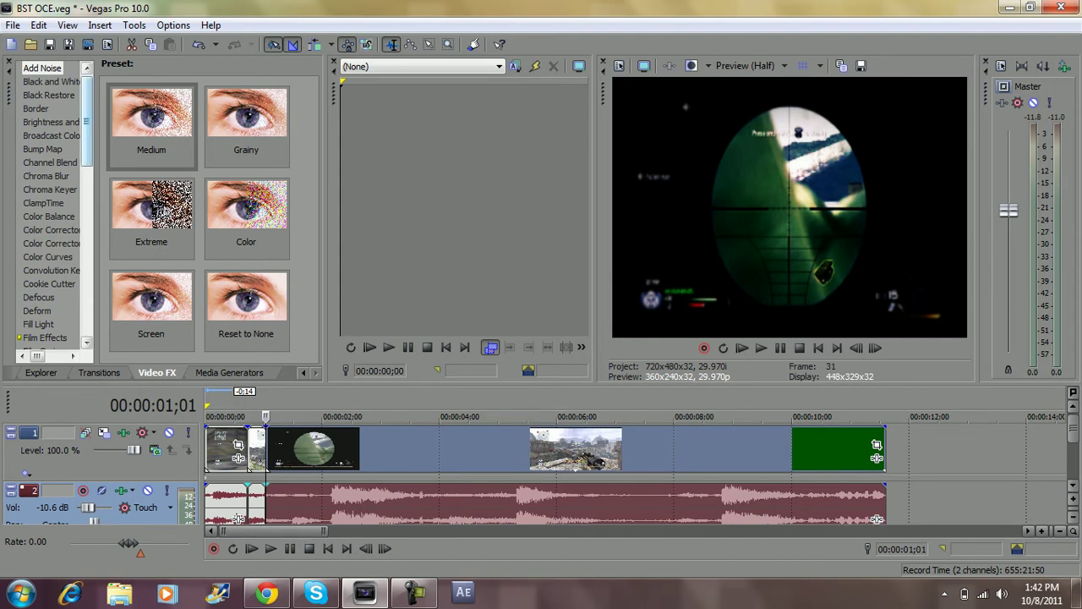
scroll(51, 203, down, 5)
scroll(51, 203, down, 7)
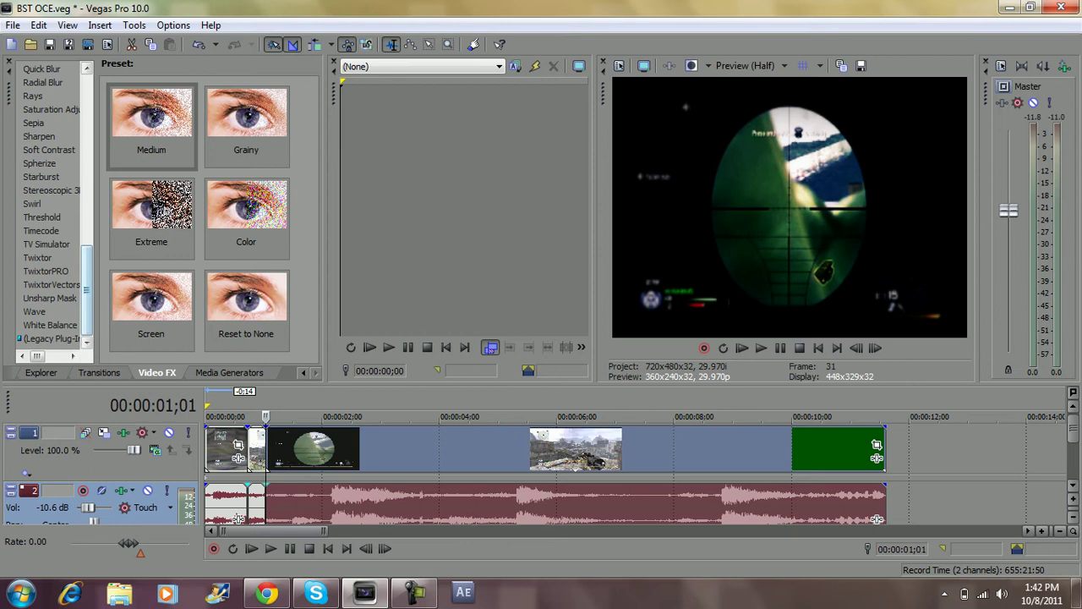
click(37, 258)
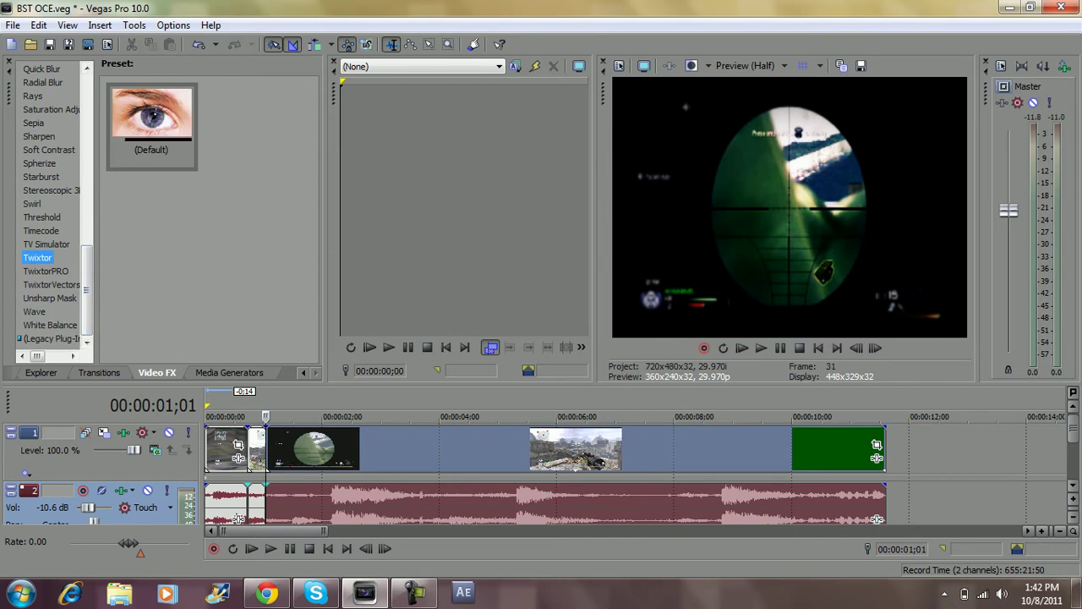
click(152, 126)
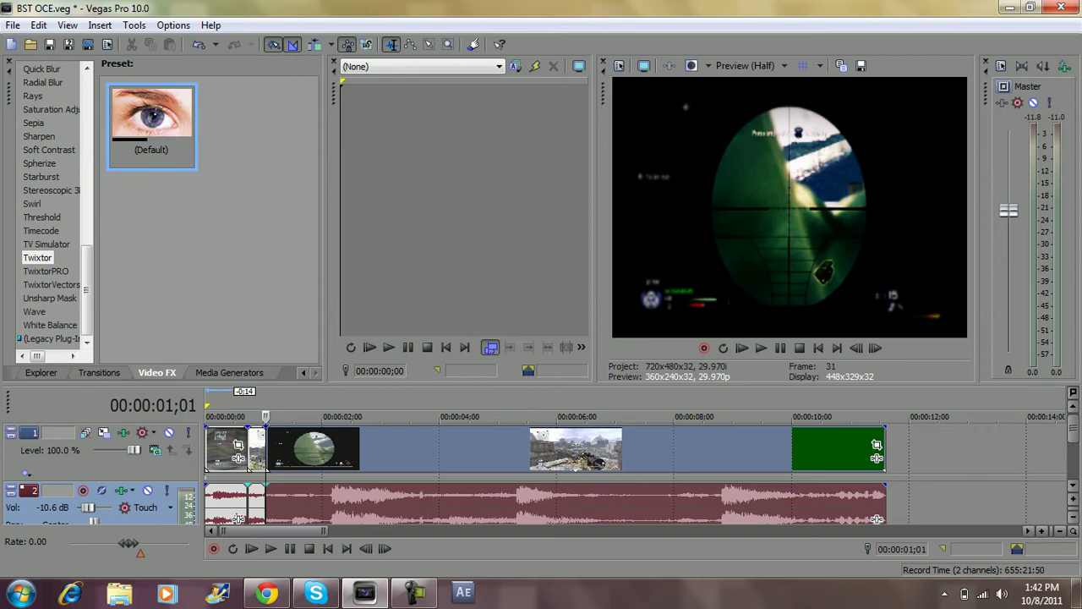
drag(152, 127, 257, 449)
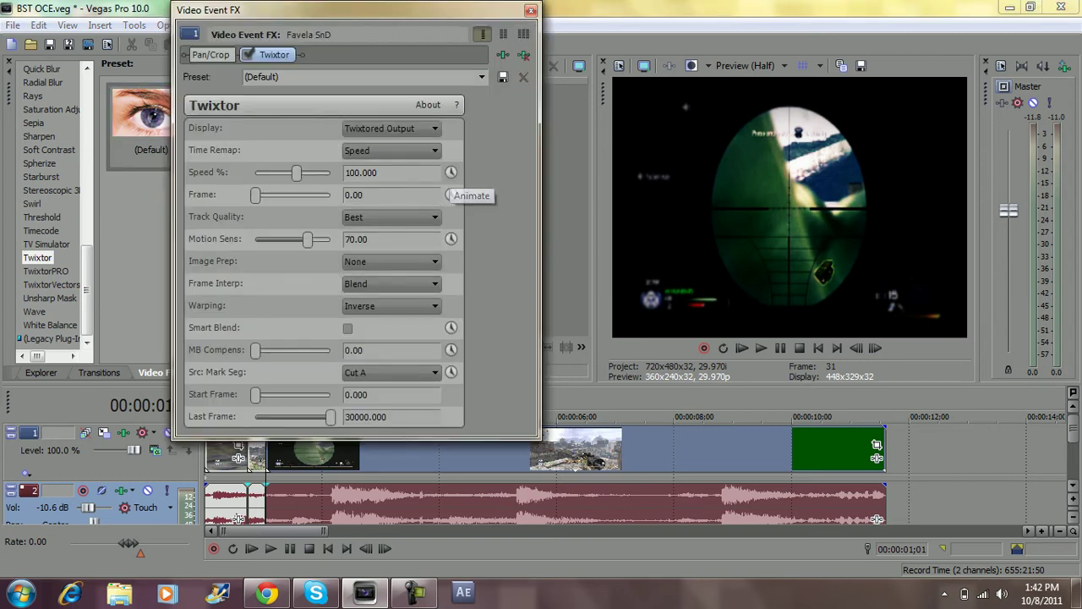
Step: Enable animation for Twixtor's Speed % and place the keyframe cursor at the segment's start
click(451, 171)
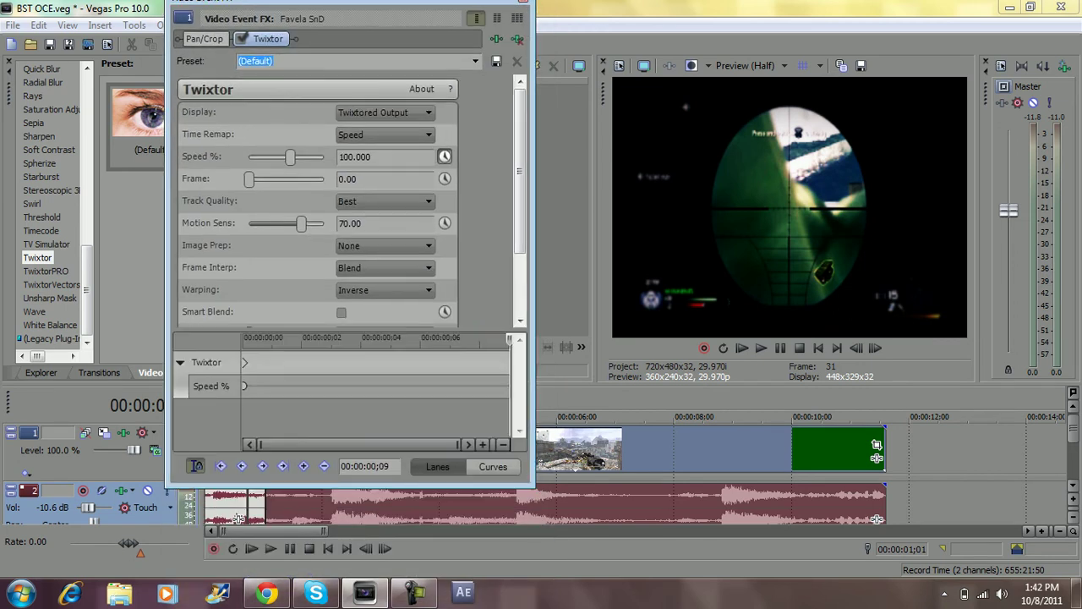
click(279, 399)
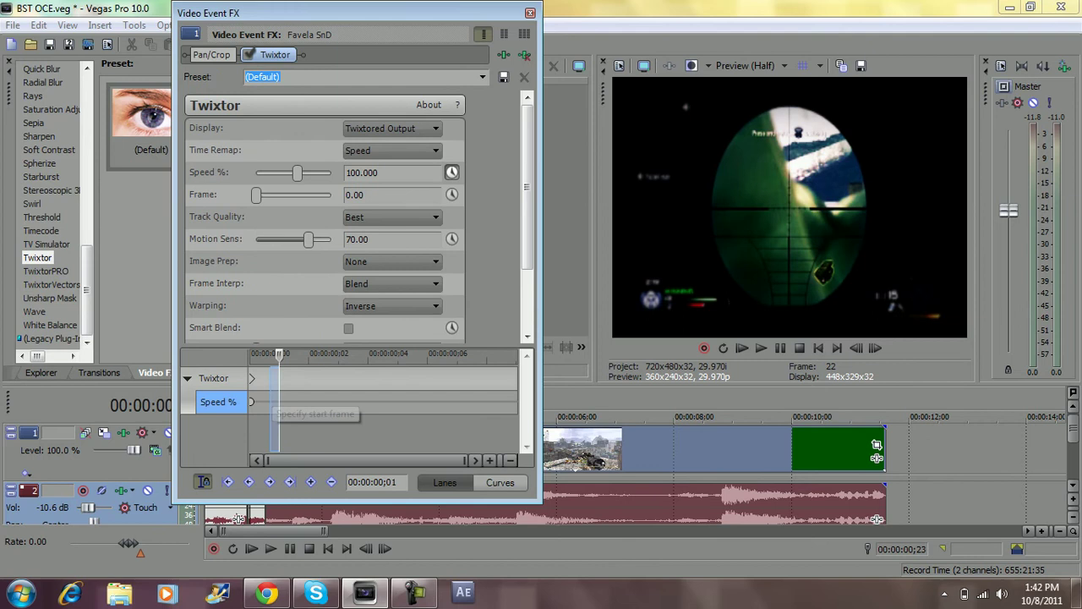
drag(279, 398, 308, 399)
key(Left)
key(Left)
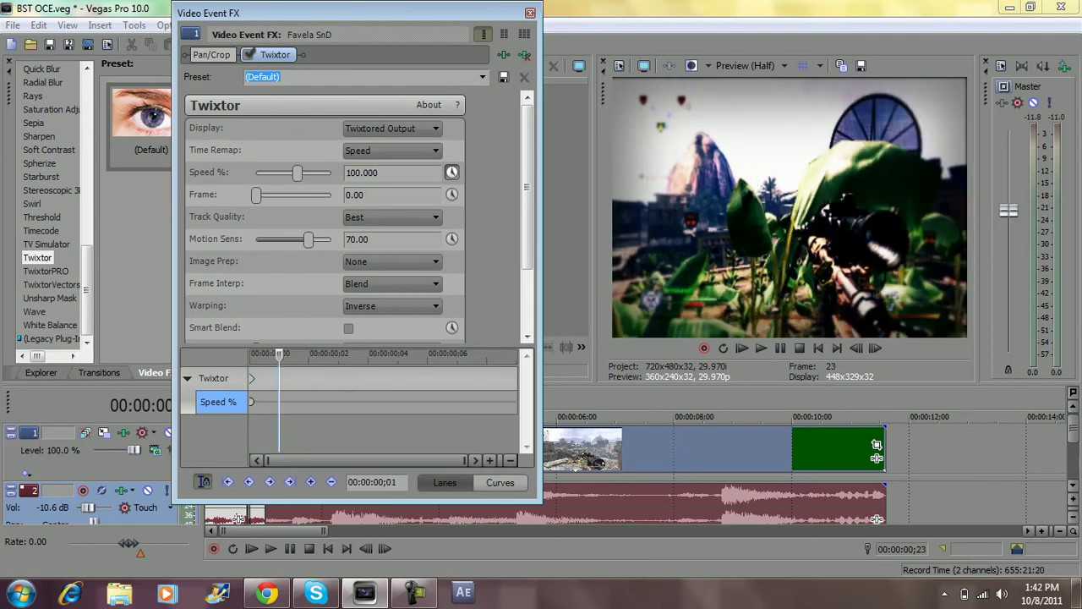
click(255, 379)
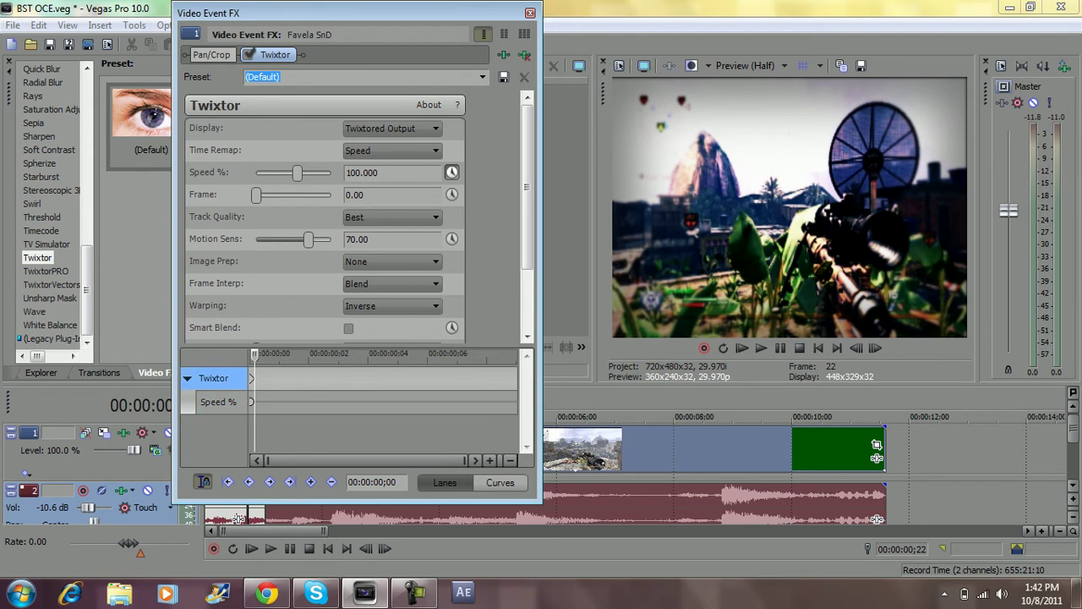
drag(254, 379, 250, 379)
Step: Restart the Speed % animation, set the speed to 15, add a keyframe at the cursor and close the effect settings
click(452, 173)
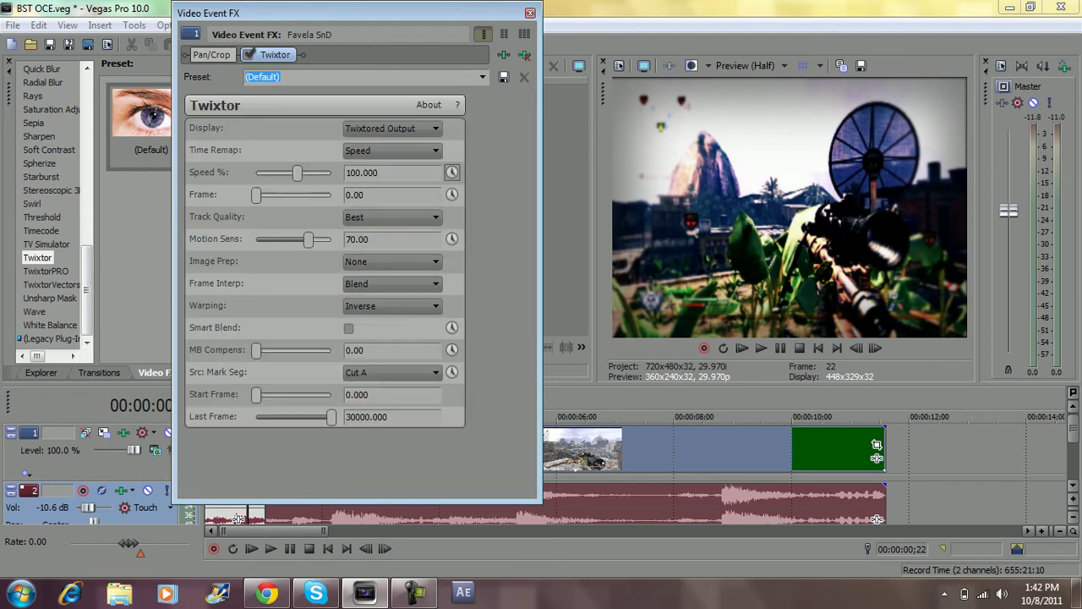
click(451, 171)
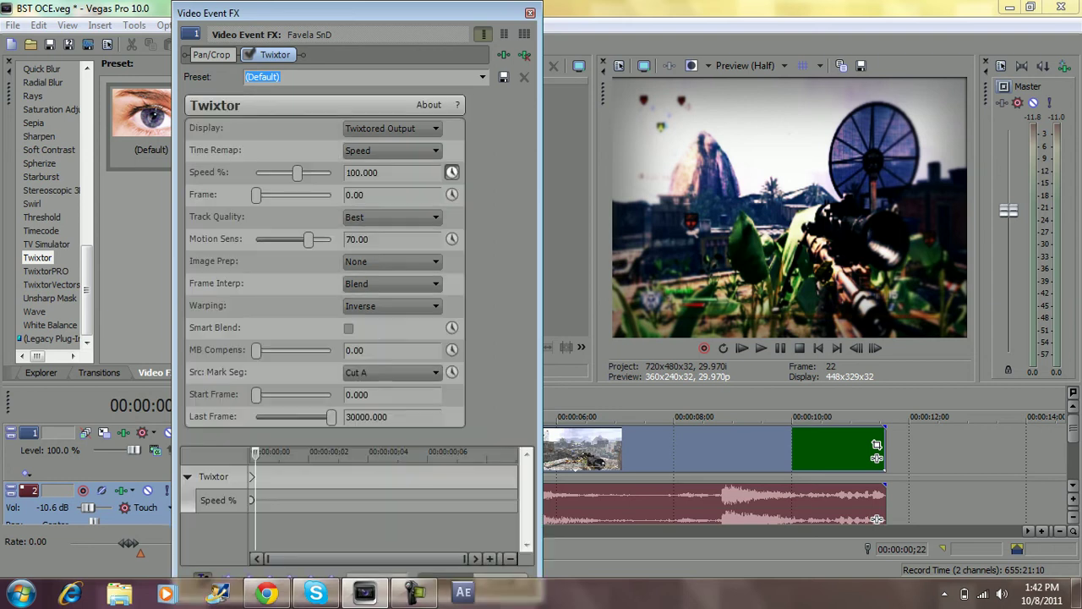
mouse_move(355, 17)
mouse_down()
mouse_move(357, 63)
mouse_move(363, 2)
mouse_up()
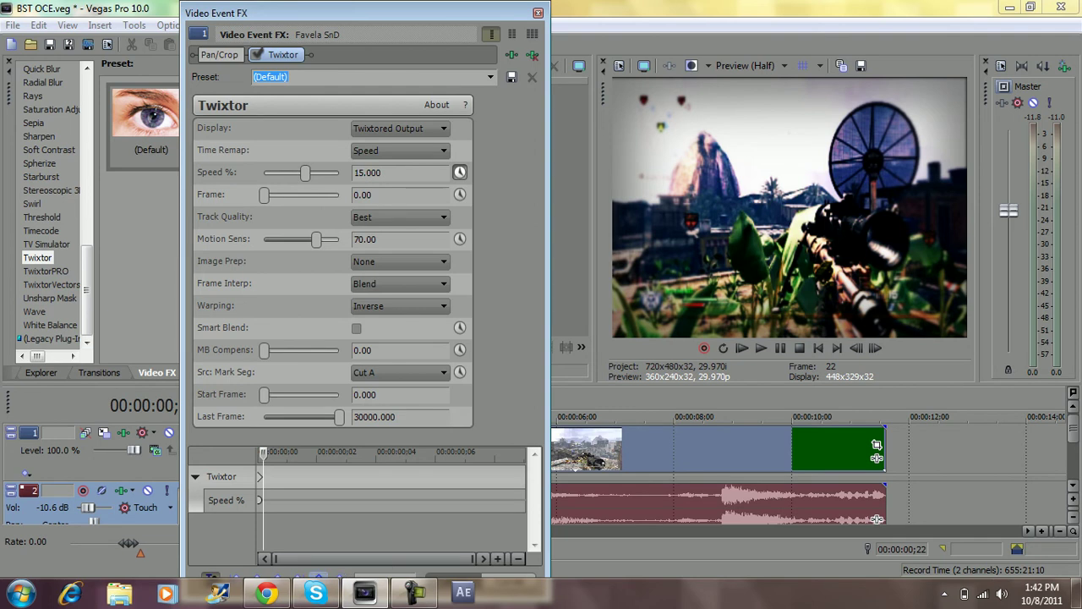
click(320, 577)
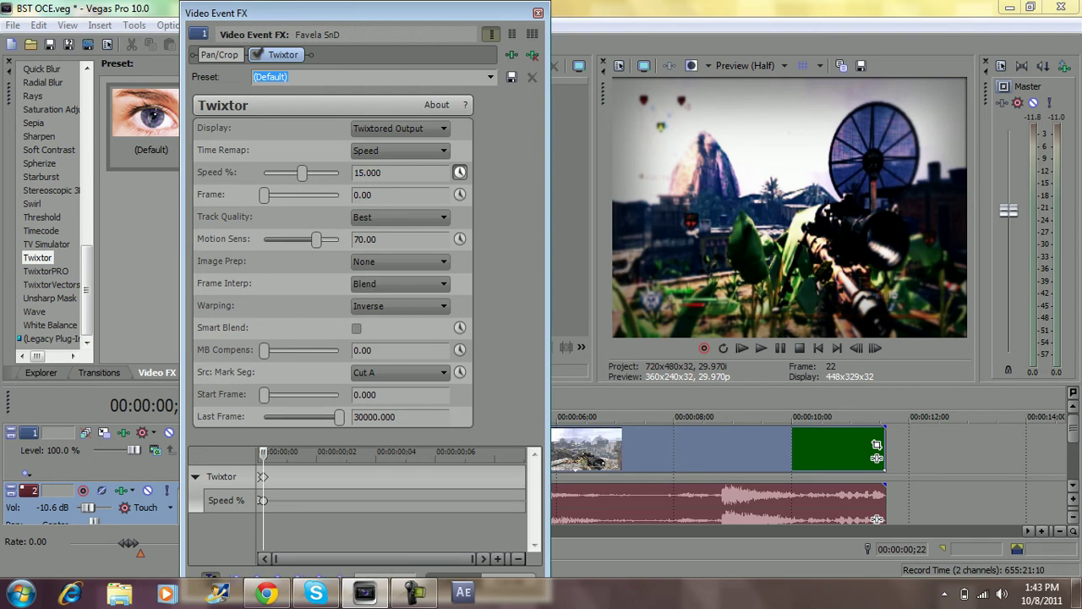
mouse_move(263, 453)
mouse_down()
mouse_move(524, 451)
mouse_move(495, 452)
mouse_up()
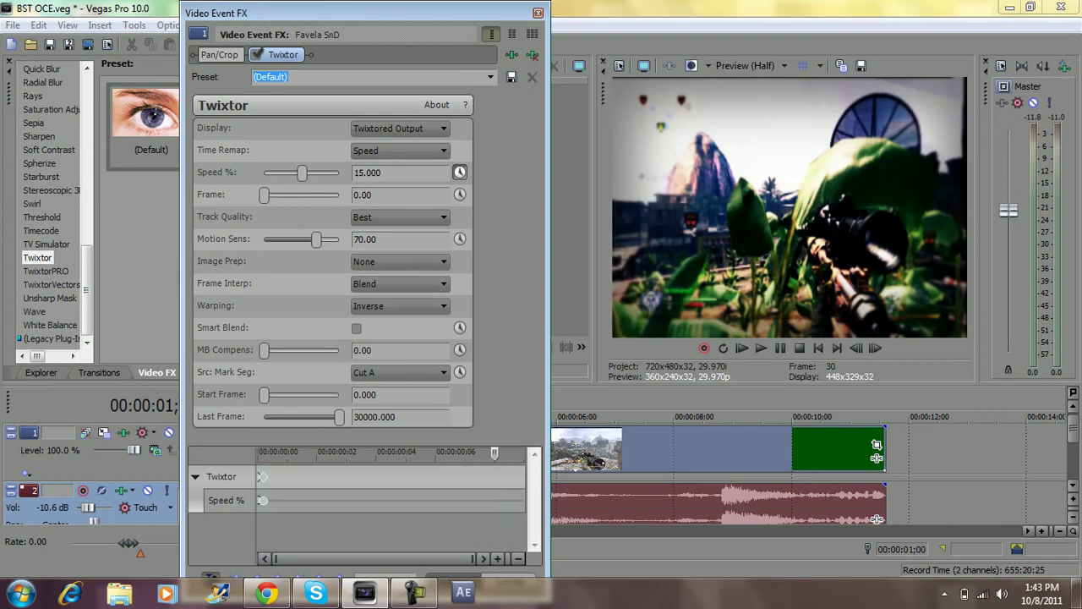
click(538, 13)
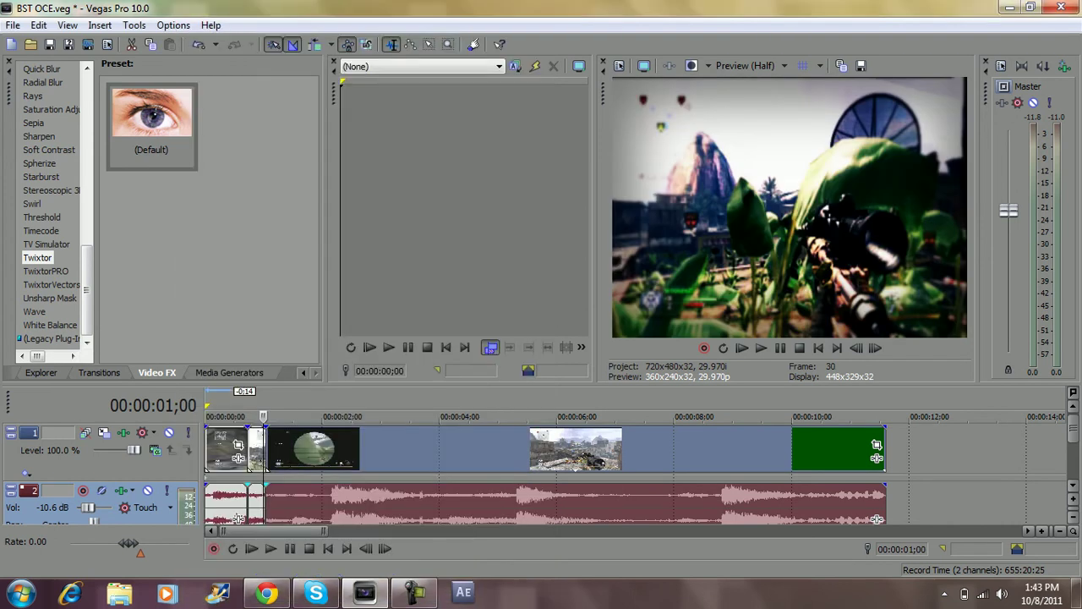
Step: Move the long last segment to start at about 00:00:02;09 and extend the middle segment's end by 28 frames
drag(266, 449, 310, 449)
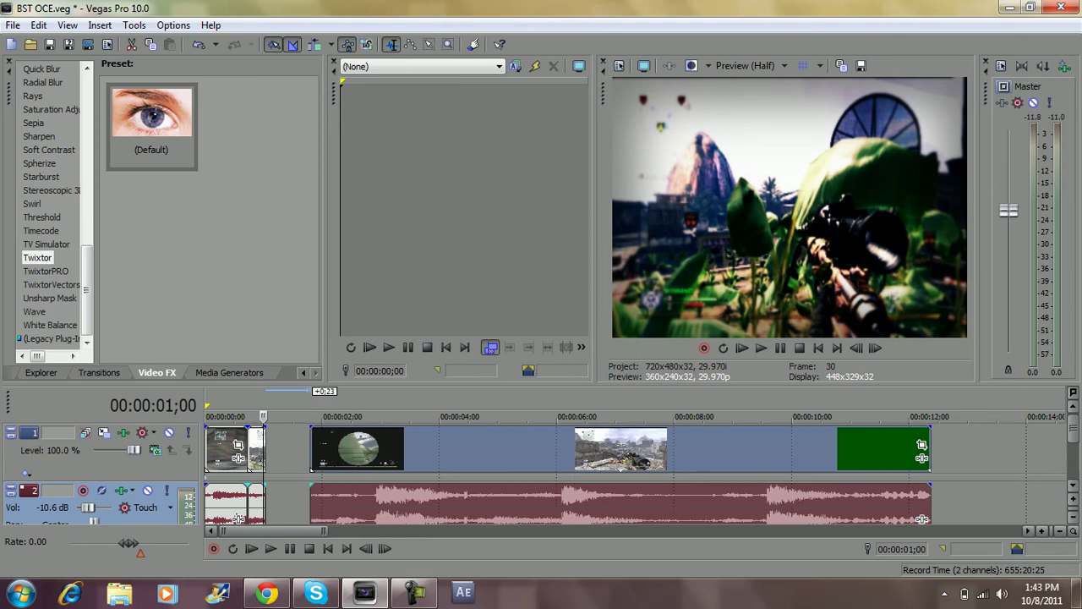
key(space)
drag(473, 448, 503, 449)
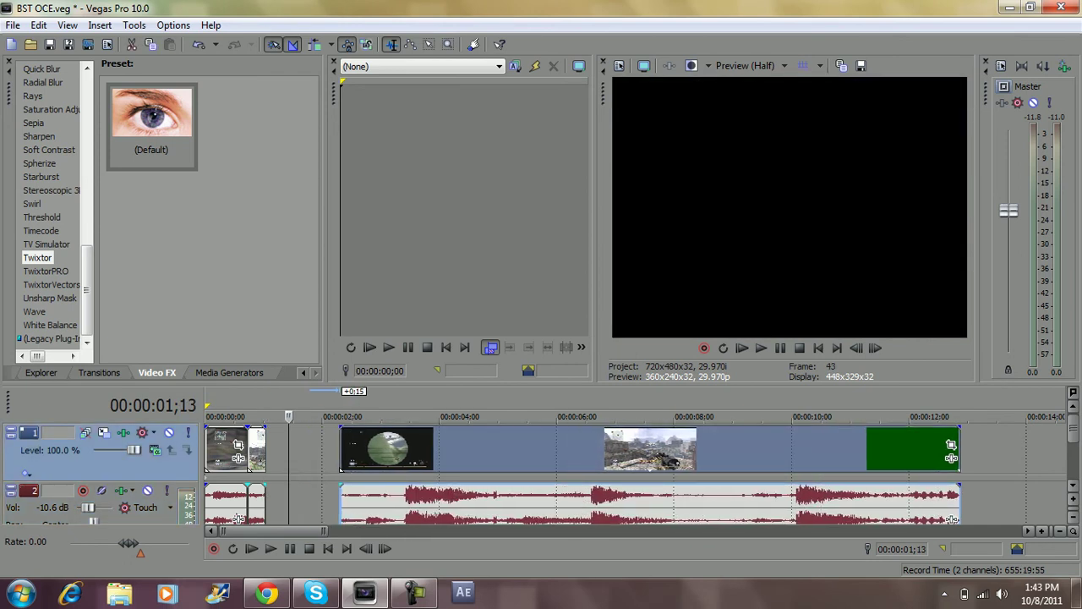
click(259, 450)
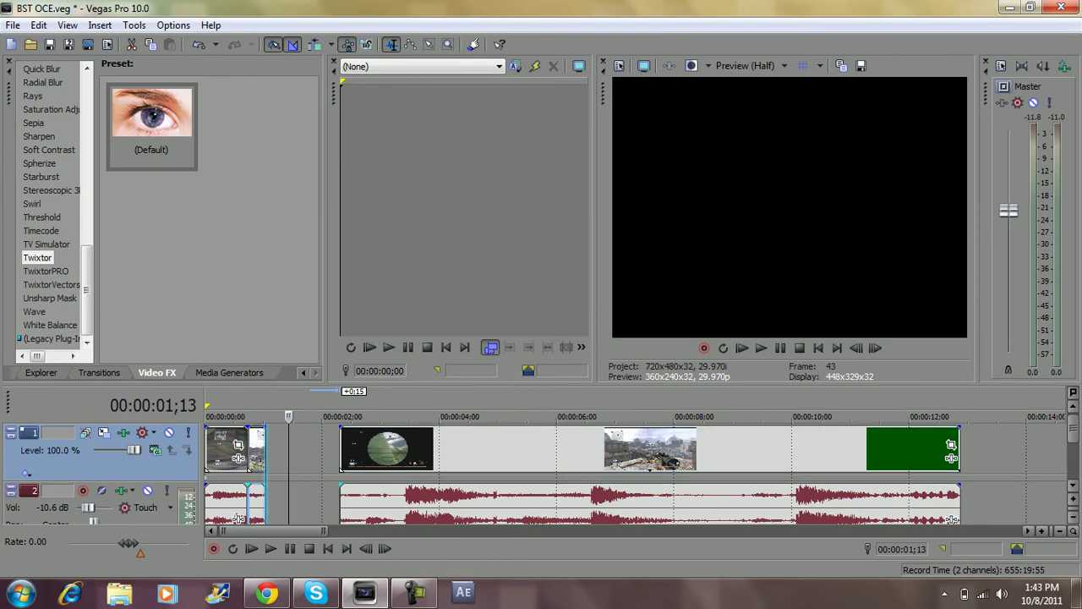
drag(264, 448, 319, 448)
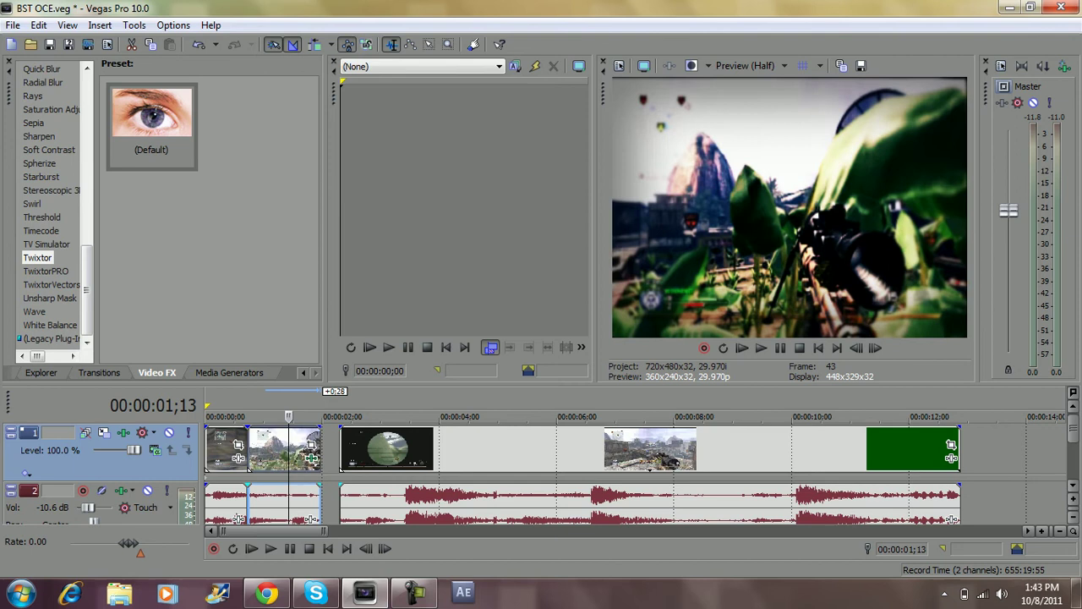
Step: Step frame by frame through the end of the slowed middle segment to examine the slow motion
key(Right)
key(Right)
key(Right)
key(Right)
key(Right)
key(Right)
key(Right)
key(Right)
key(Right)
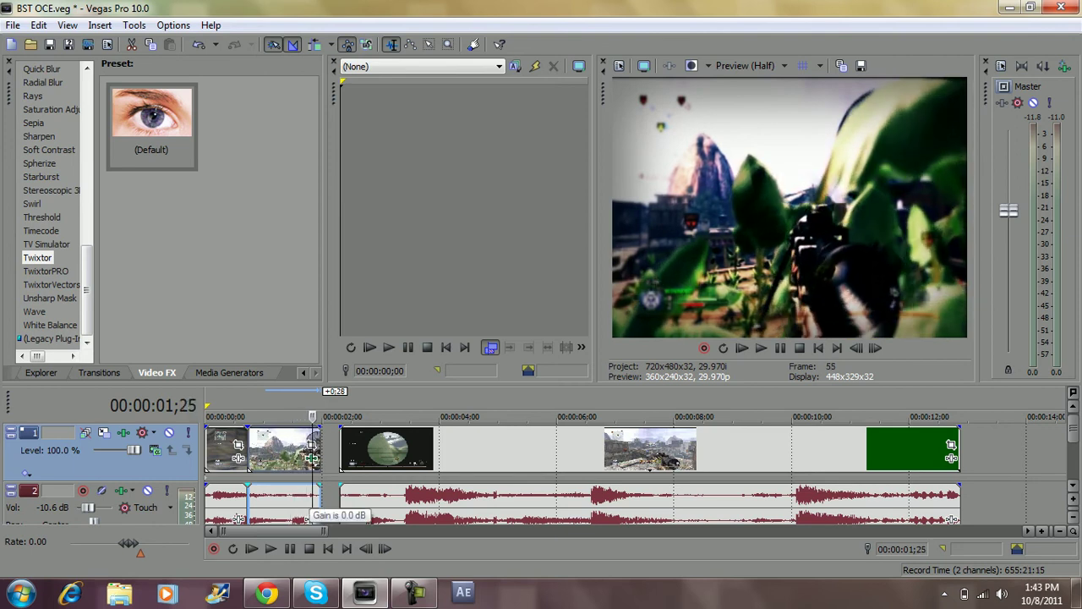
key(Left)
key(Left)
key(Left)
key(Left)
key(Left)
key(Left)
key(Left)
key(Left)
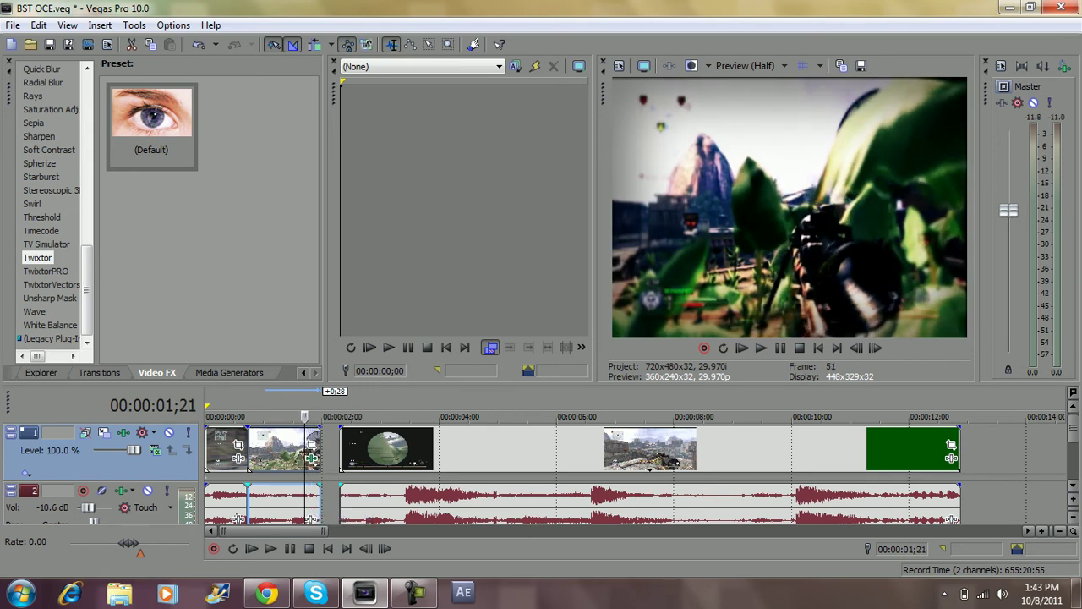
Step: Extend the middle segment's end by 10 frames to meet the last segment and check the frames there
drag(320, 501, 333, 501)
mouse_move(333, 460)
mouse_down()
mouse_move(351, 461)
mouse_move(340, 461)
mouse_up()
key(Right)
key(Right)
key(Right)
key(Right)
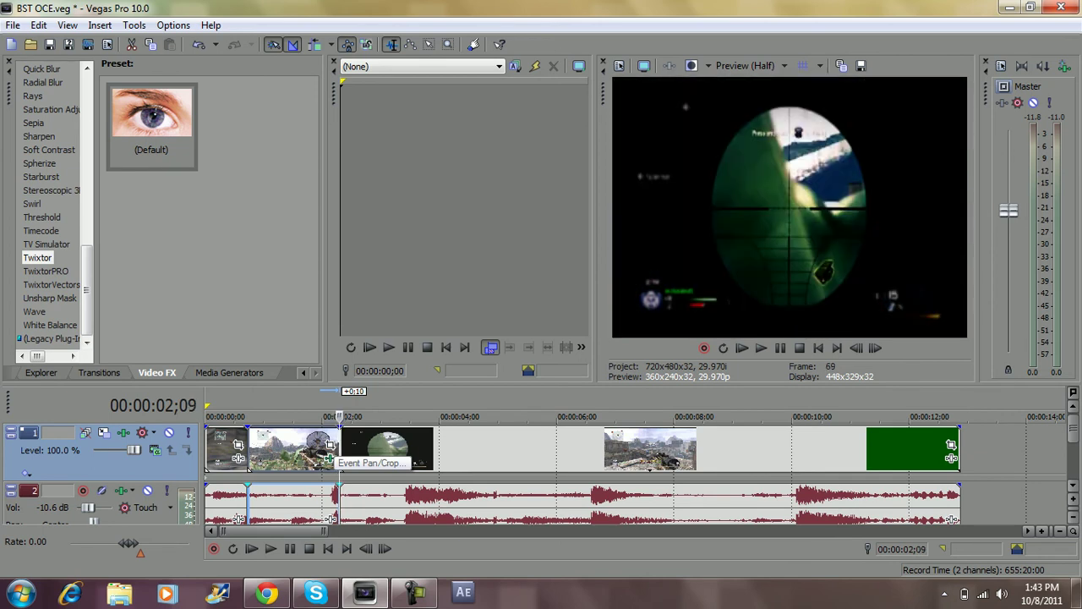
Step: Move the last segment 21 frames later, extend the middle segment's end by 4 frames and go back to its end
drag(338, 452, 381, 452)
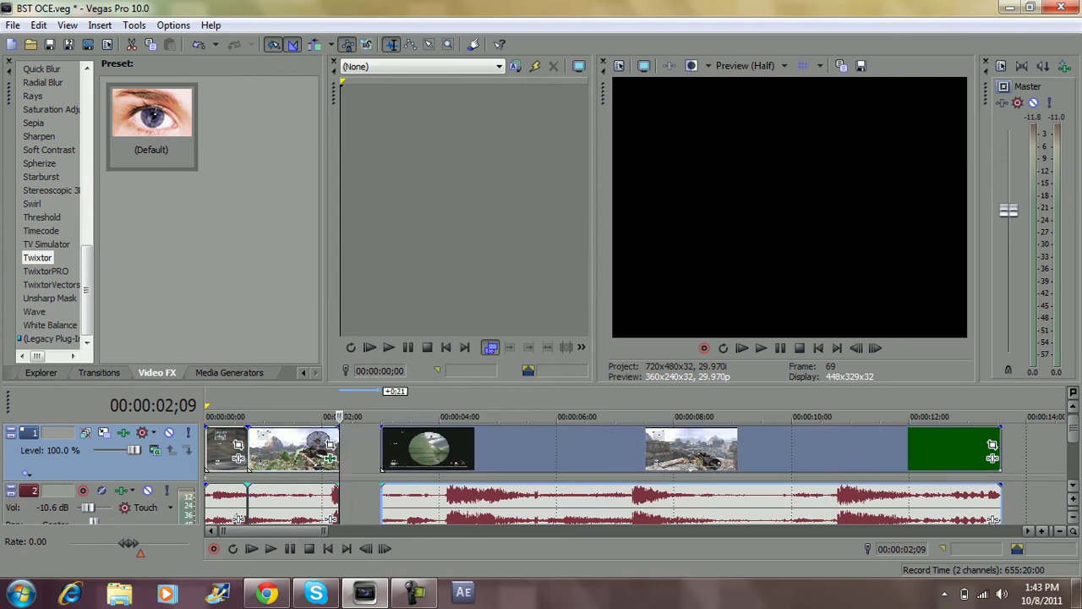
click(359, 453)
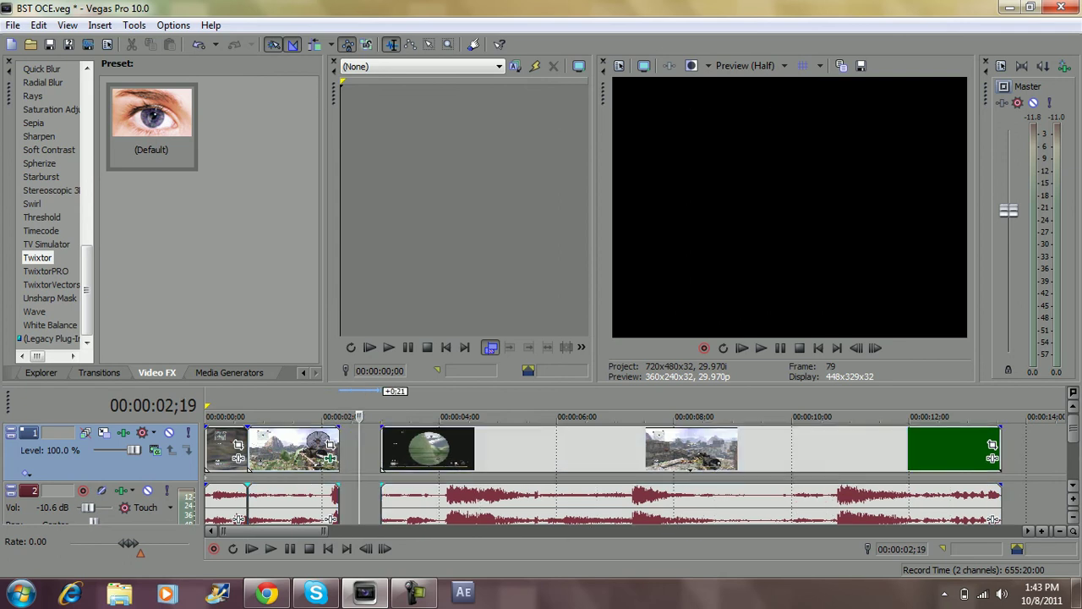
click(338, 452)
drag(339, 452, 347, 452)
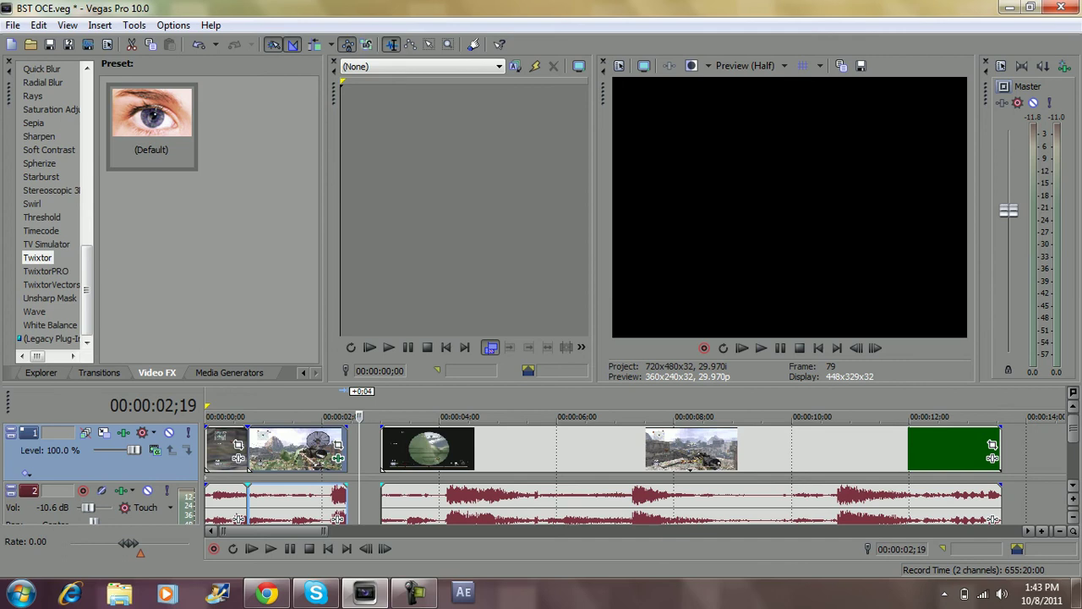
key(Left)
key(Left)
key(Left)
key(Left)
key(Left)
key(Left)
key(Left)
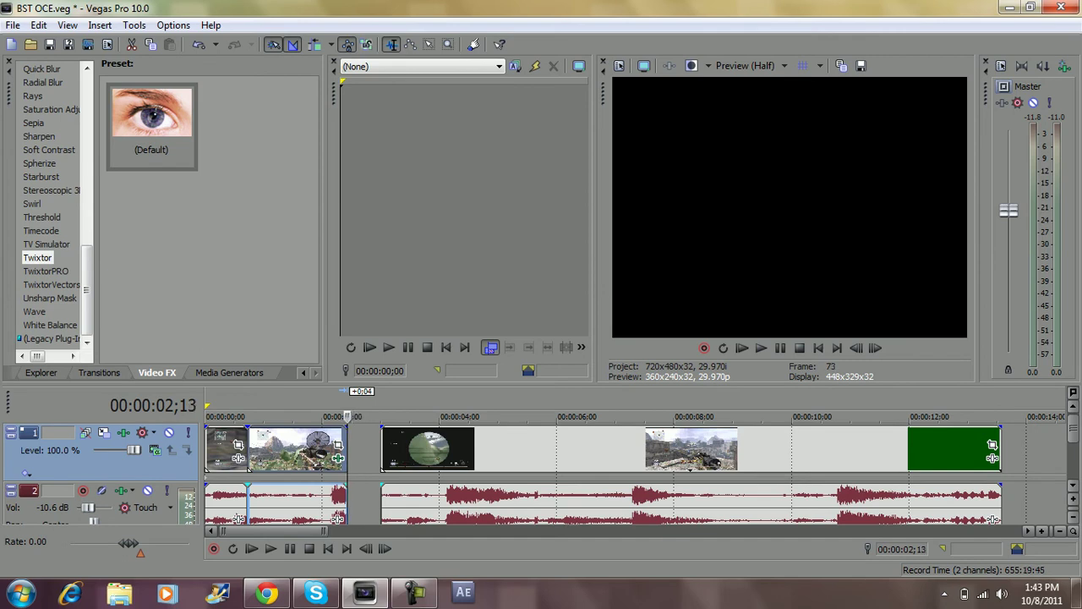
Step: Extend the middle segment's end by 6 more frames and move the last segment 11 frames earlier to close the gap
drag(345, 416, 359, 448)
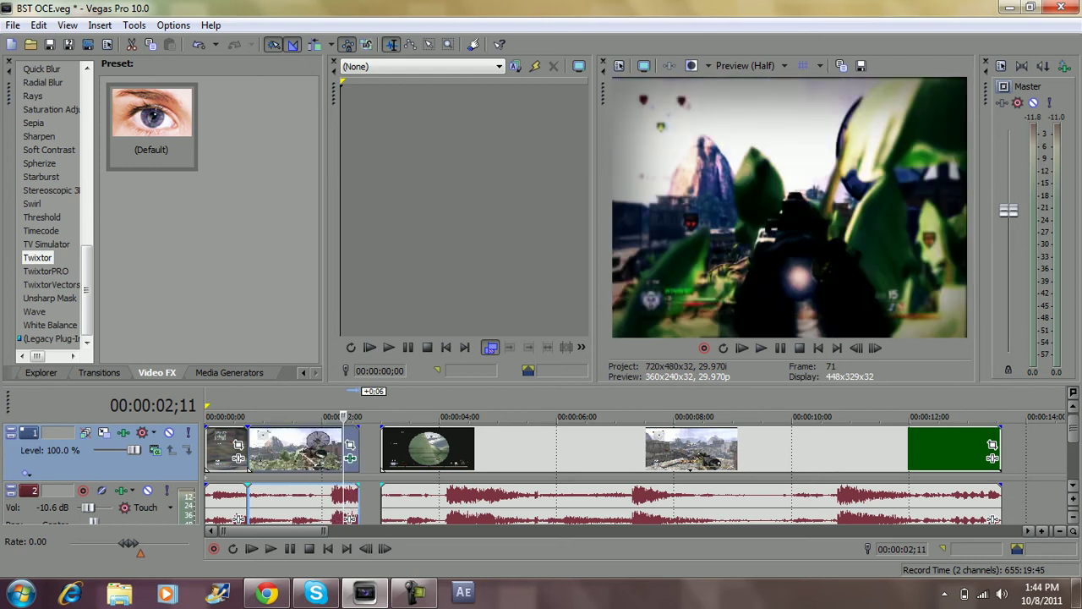
click(359, 448)
key(Left)
key(Left)
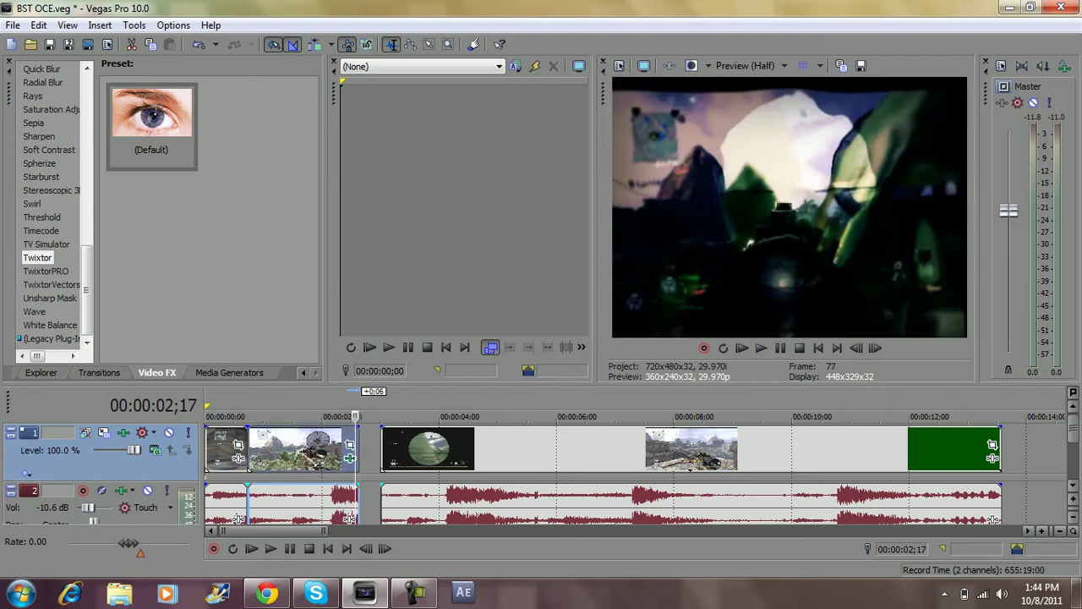
drag(508, 449, 486, 449)
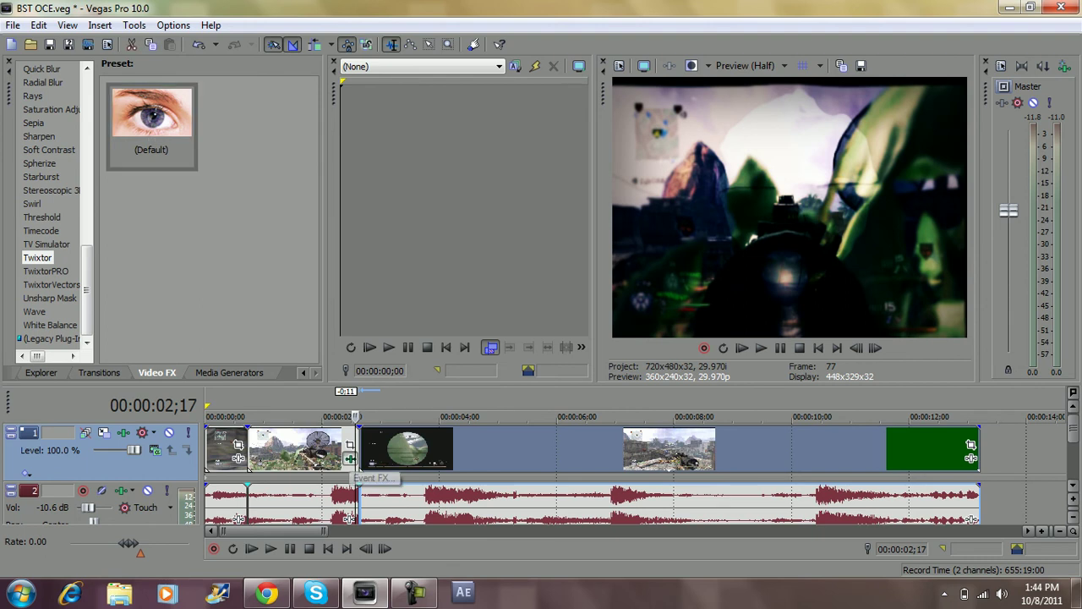
Step: Review the middle segment's Twixtor settings from Display down to Last Frame, and close the effect window
click(350, 458)
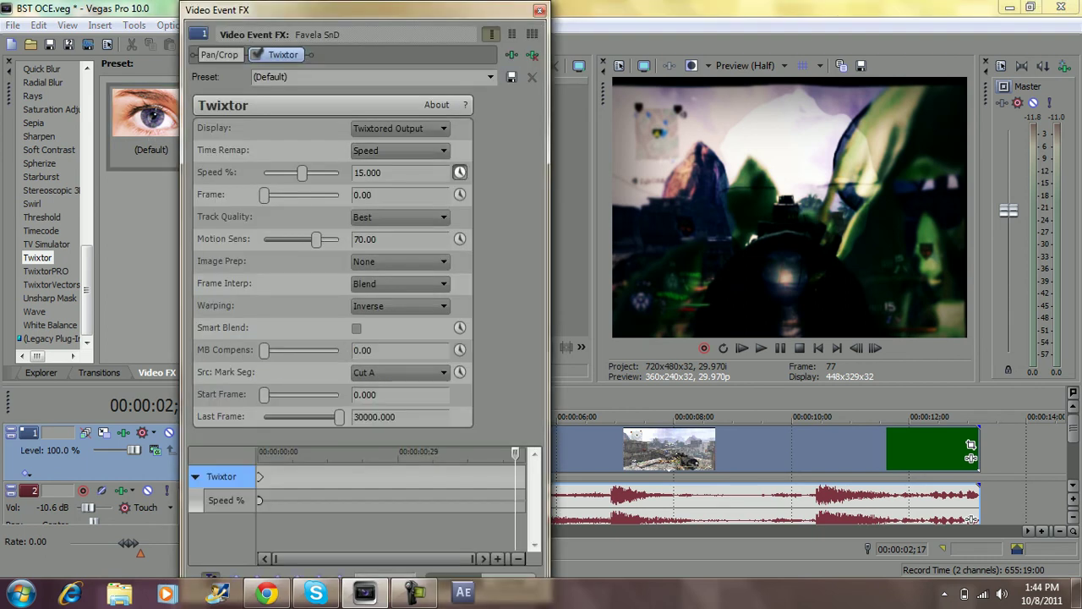
mouse_move(365, 3)
mouse_down()
mouse_move(366, 145)
mouse_move(388, 2)
mouse_move(379, 13)
mouse_up()
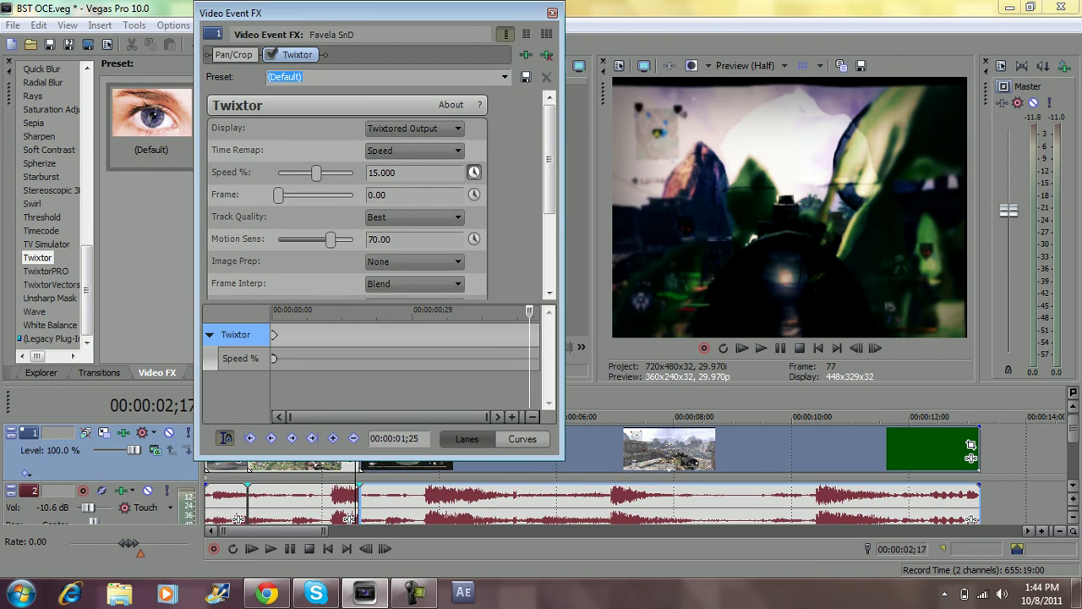
scroll(549, 160, down, 5)
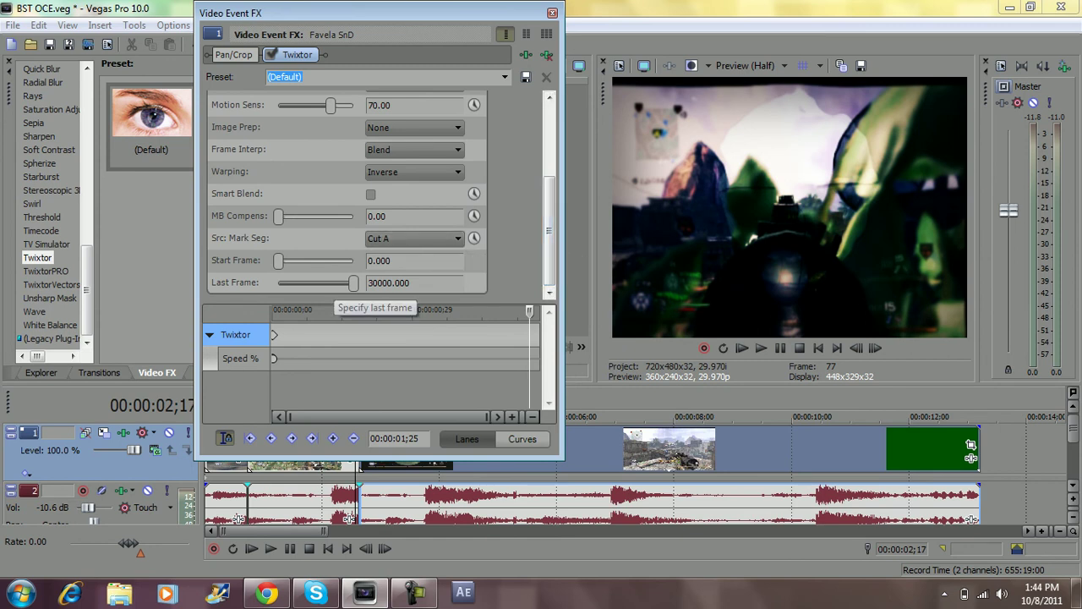
drag(549, 231, 549, 159)
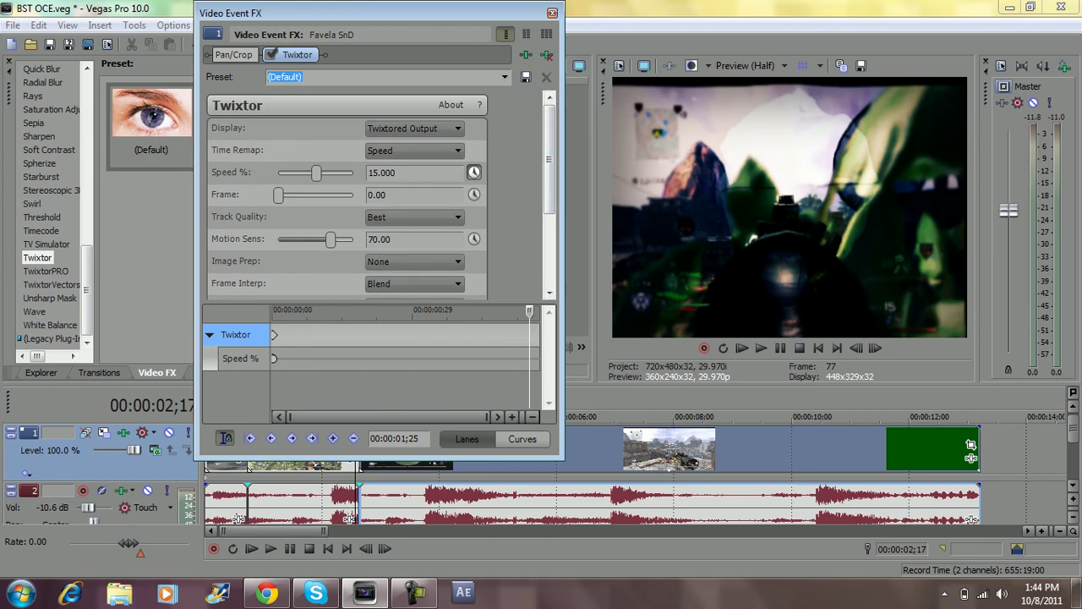
click(552, 12)
Step: Apply the default TwixtorPRO preset to the middle segment in addition to Twixtor
click(46, 271)
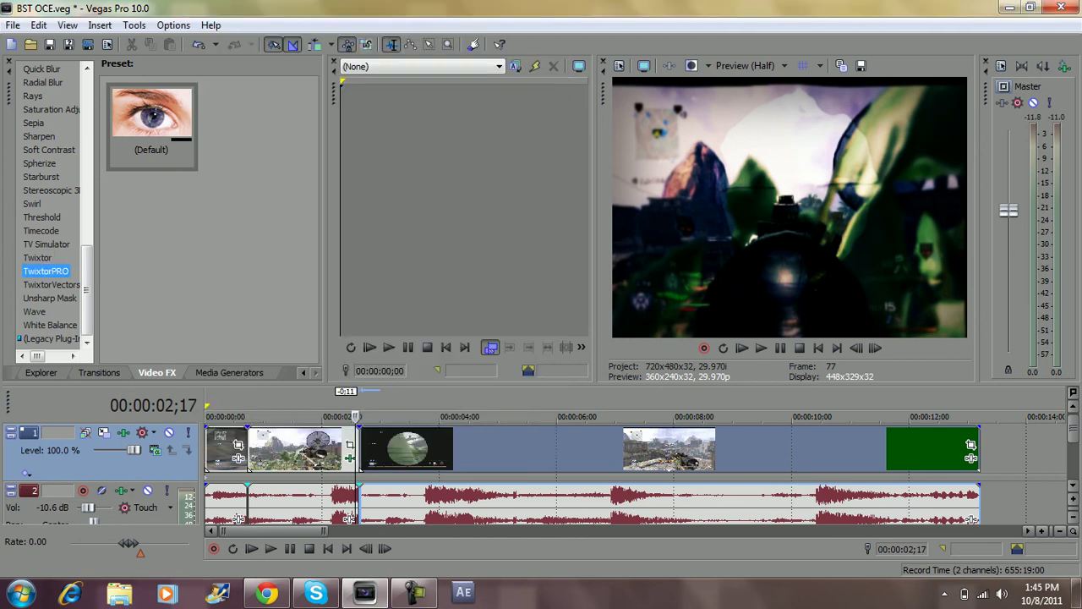
click(152, 123)
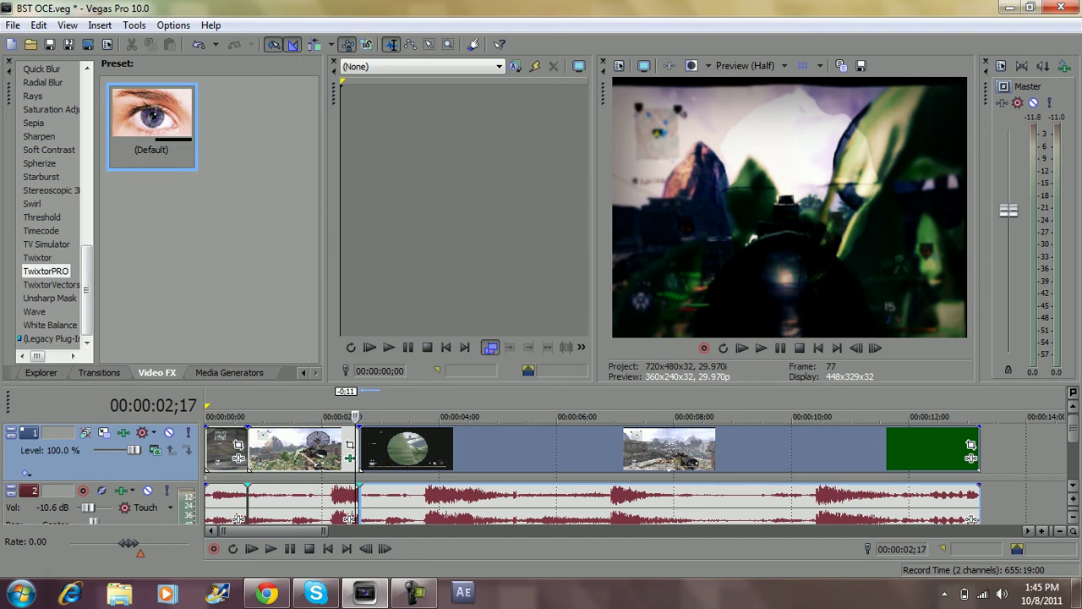
drag(153, 123, 296, 448)
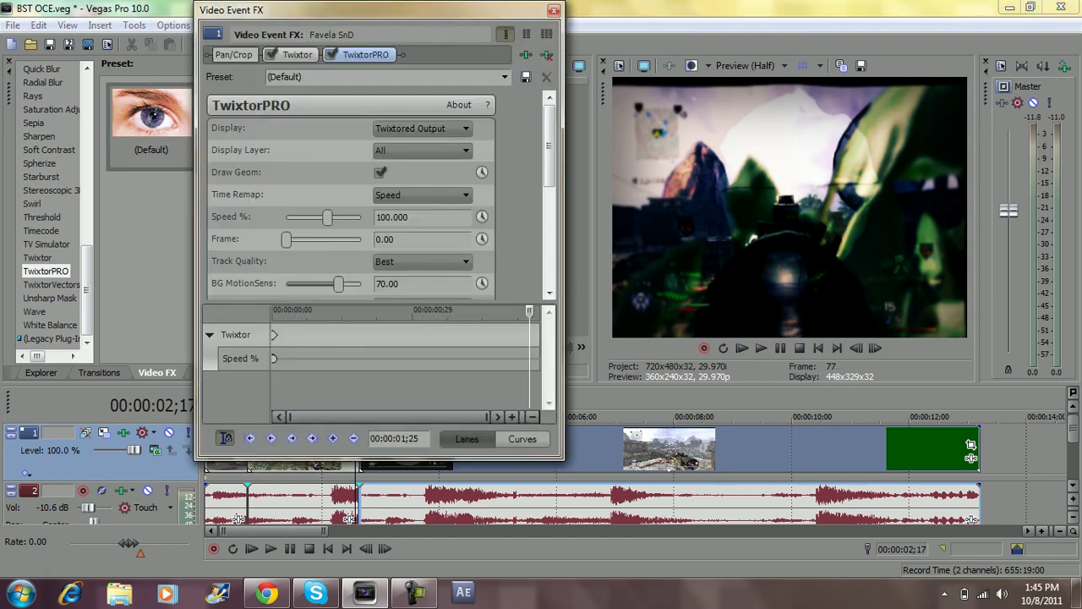
Step: Look through TwixtorPRO's parameters down to Foreground Layer Controls and Track Points, and close the effect window
drag(549, 146, 550, 176)
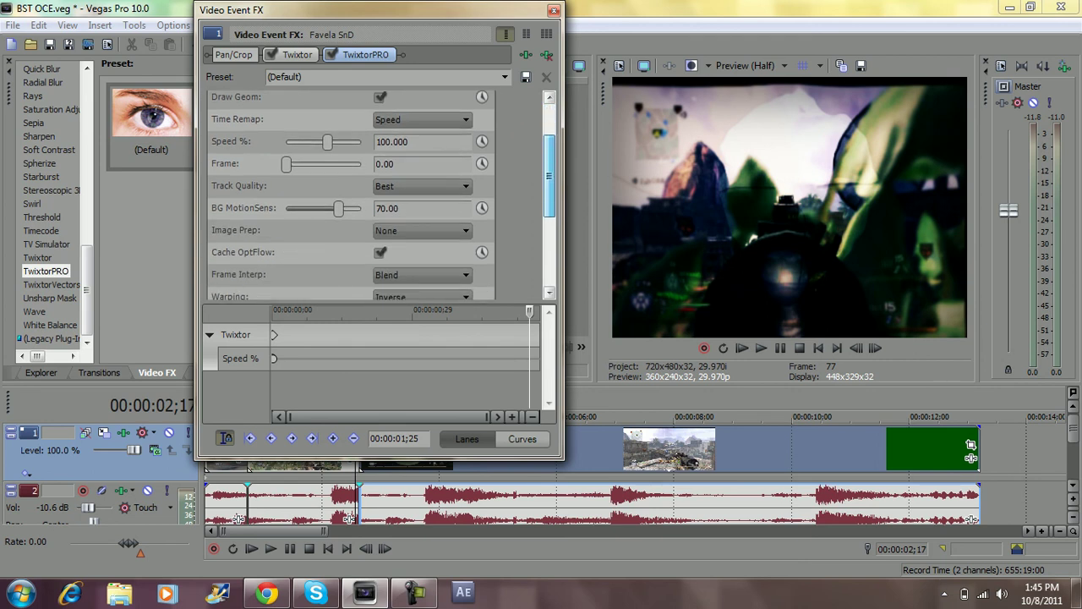
scroll(549, 194, down, 4)
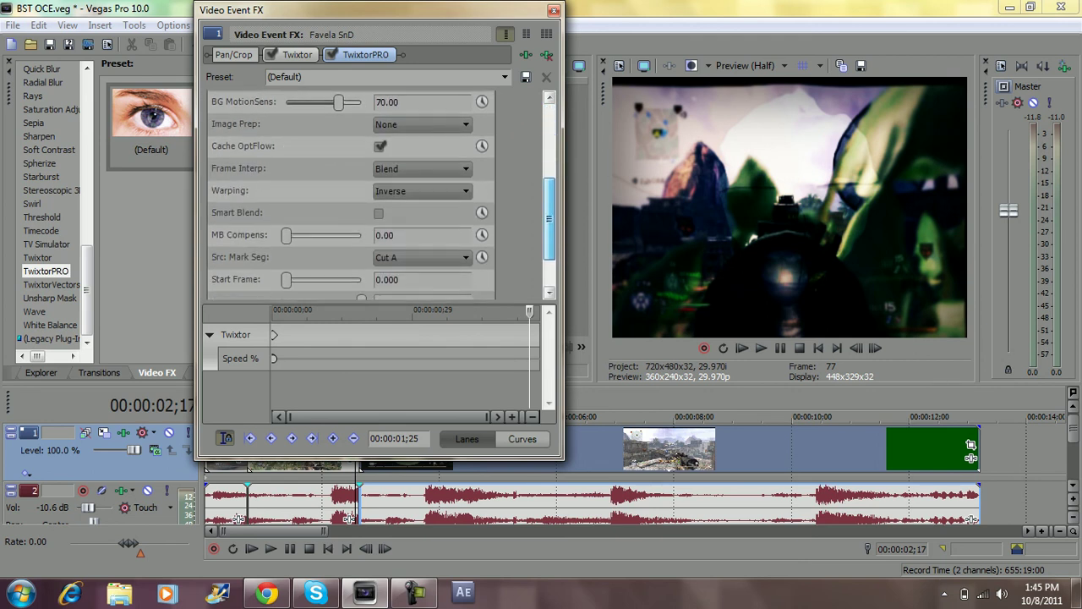
scroll(549, 220, down, 2)
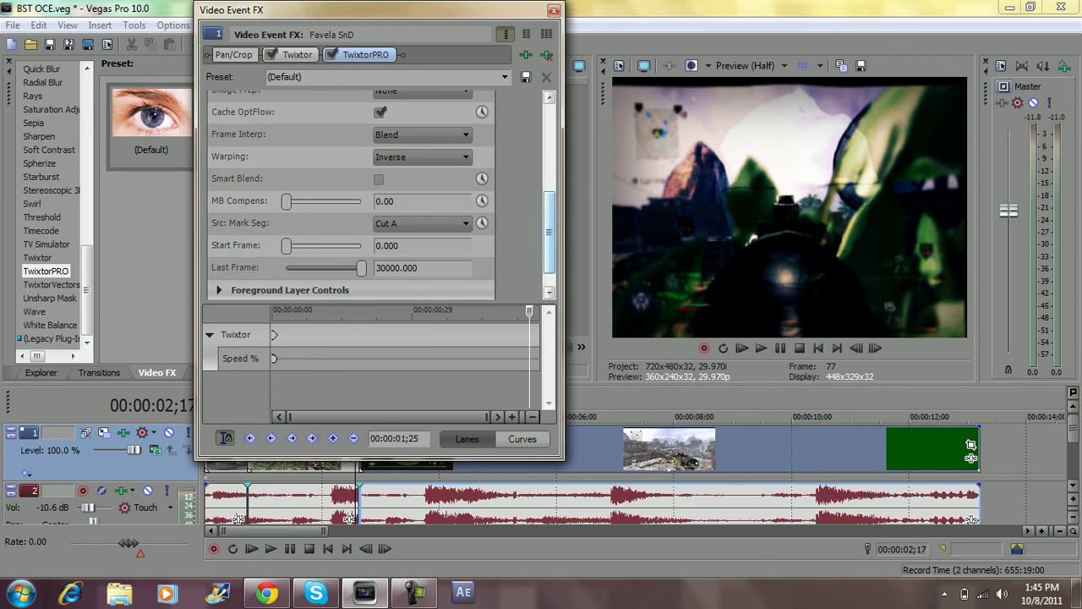
scroll(549, 229, down, 2)
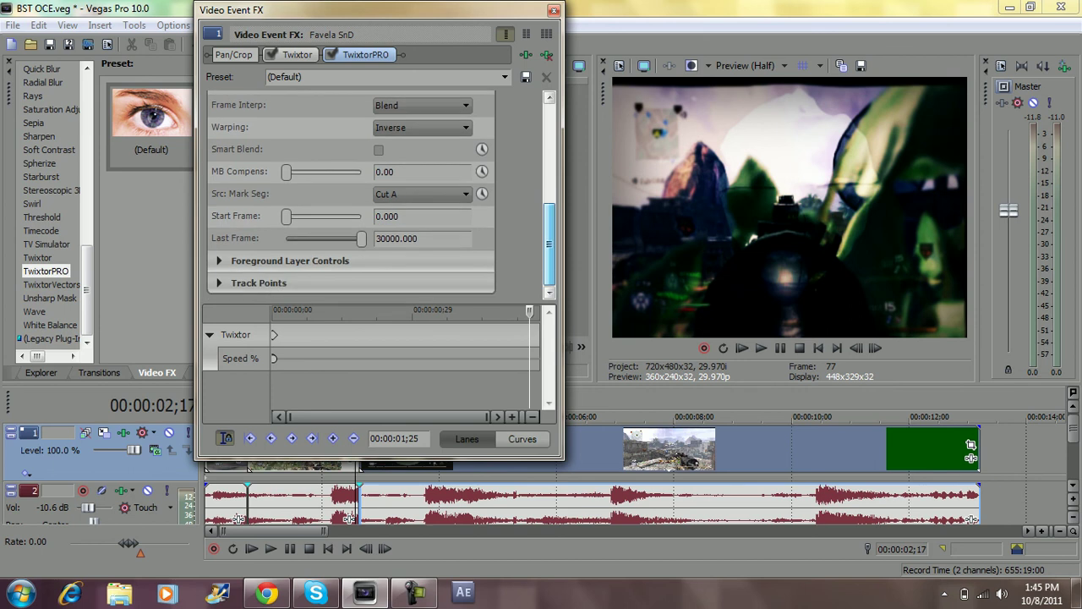
scroll(351, 195, up, 2)
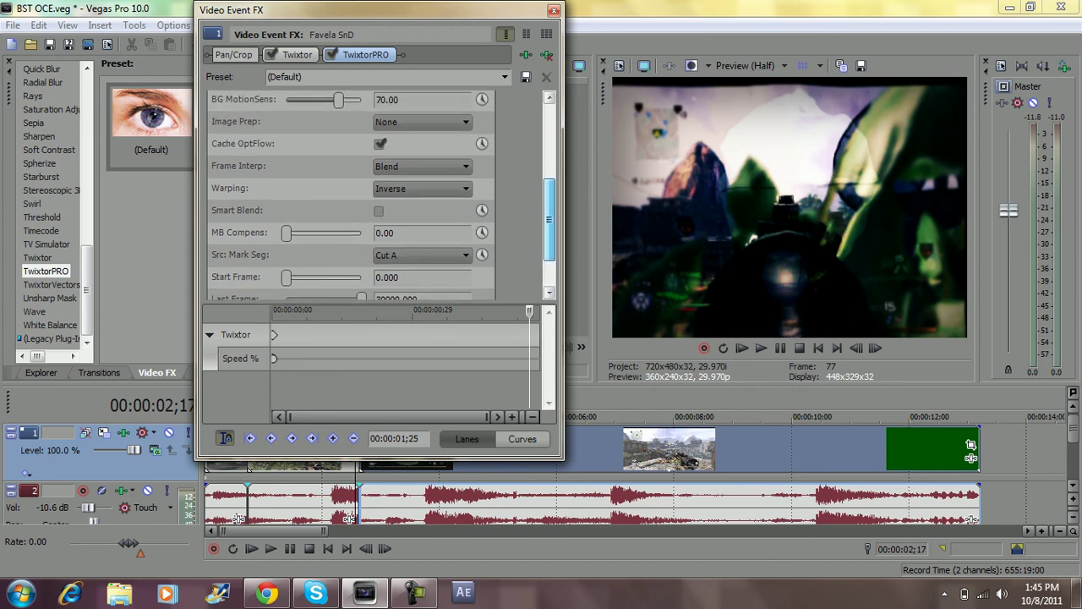
scroll(382, 194, up, 3)
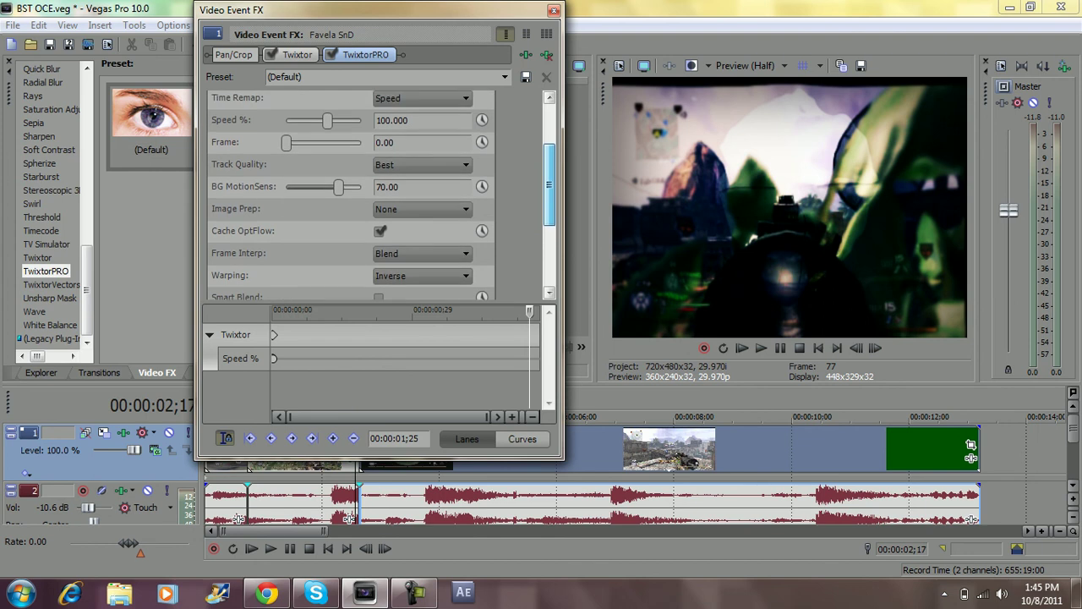
scroll(351, 194, up, 3)
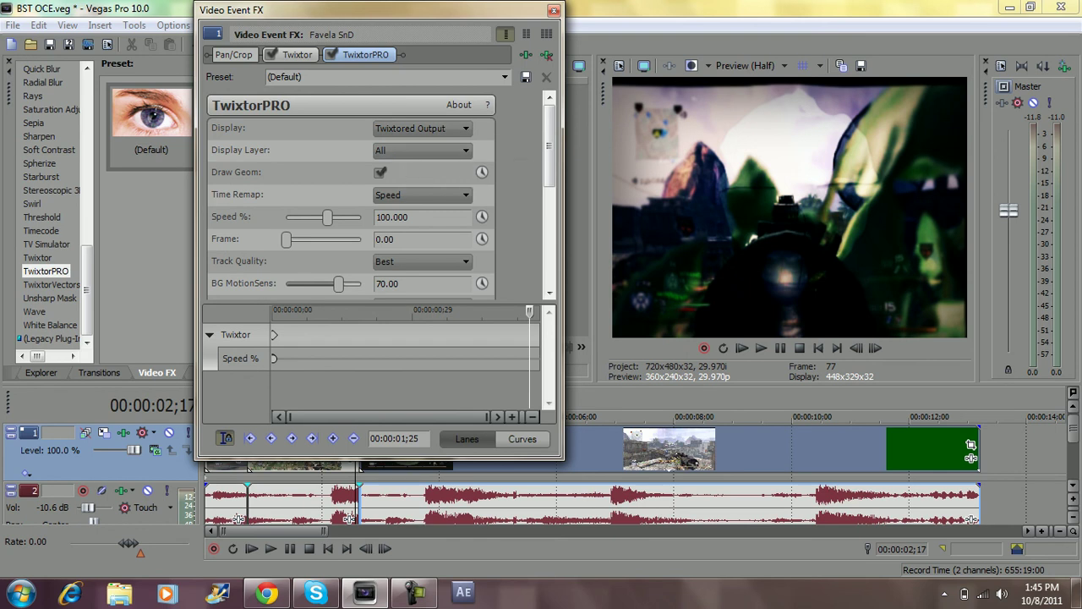
click(554, 11)
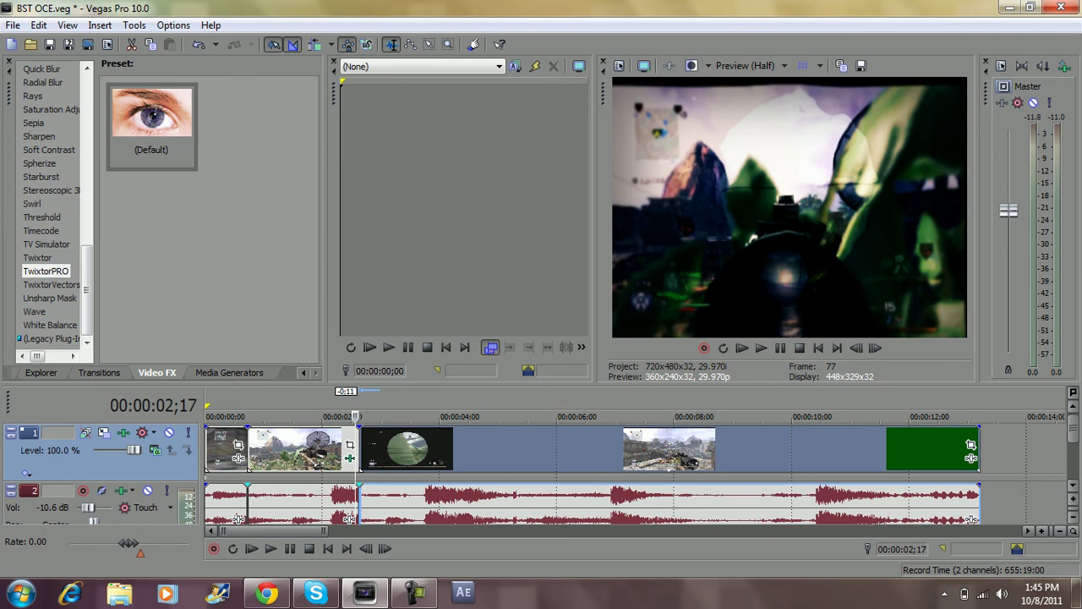
Step: Preview the footage at several points of the last segment between about 00:00:04;01 and 00:00:06;28
click(441, 448)
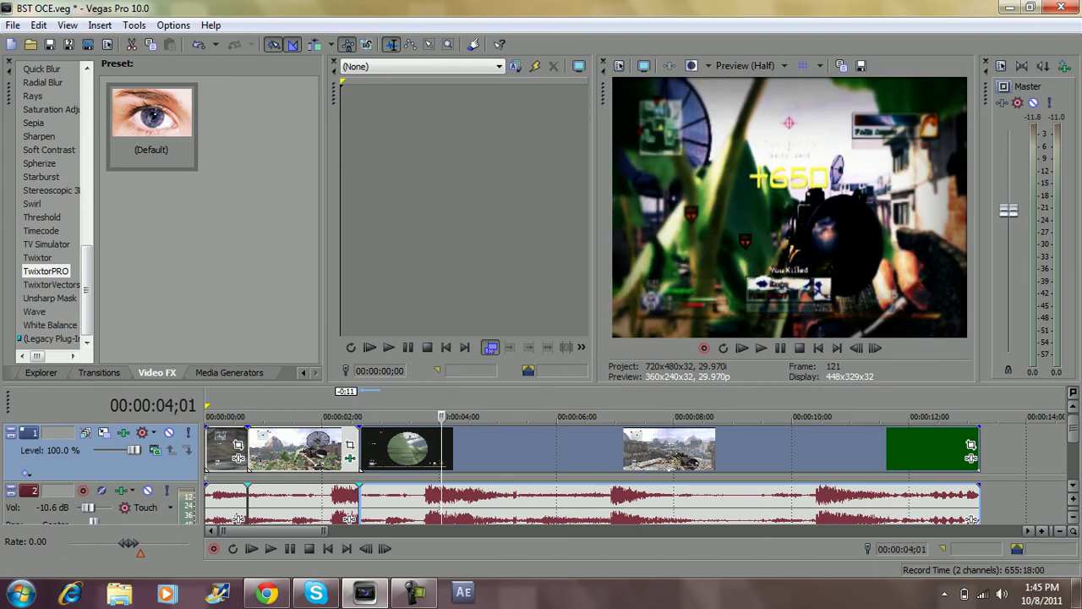
click(608, 449)
click(539, 448)
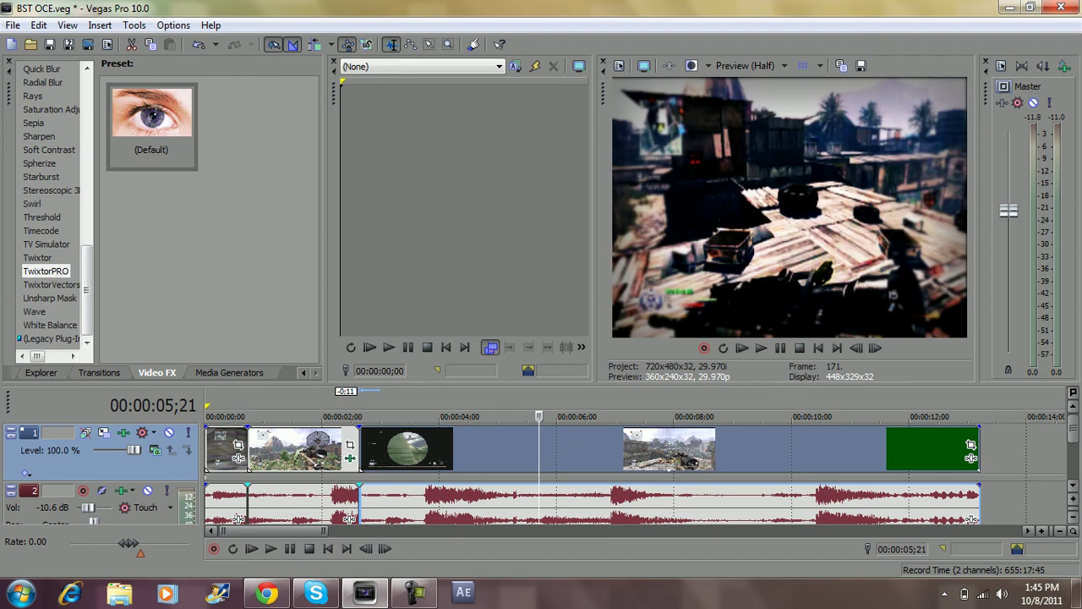
click(458, 416)
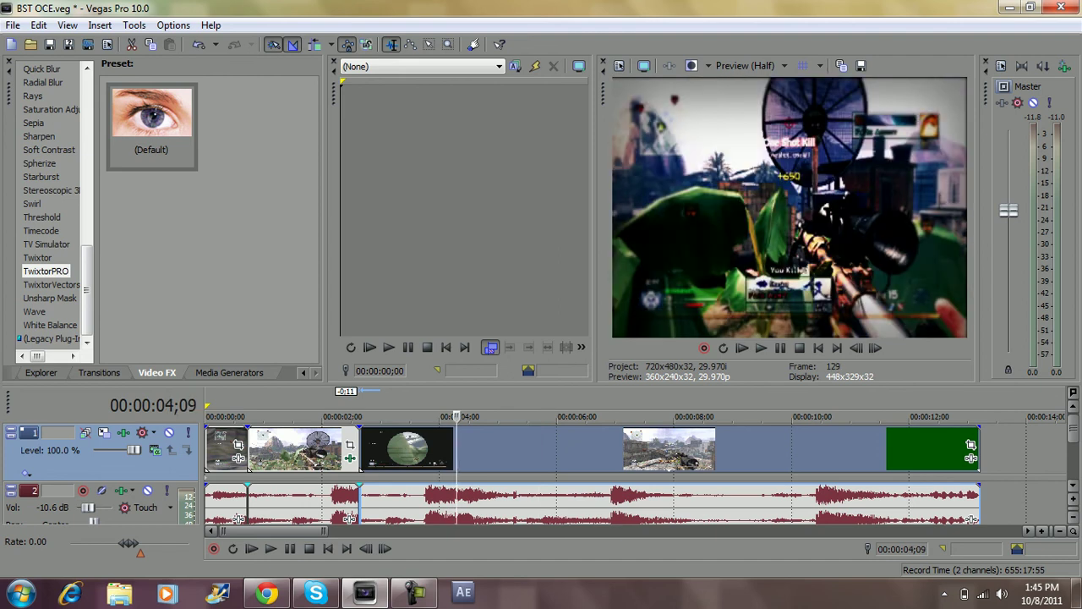
click(610, 416)
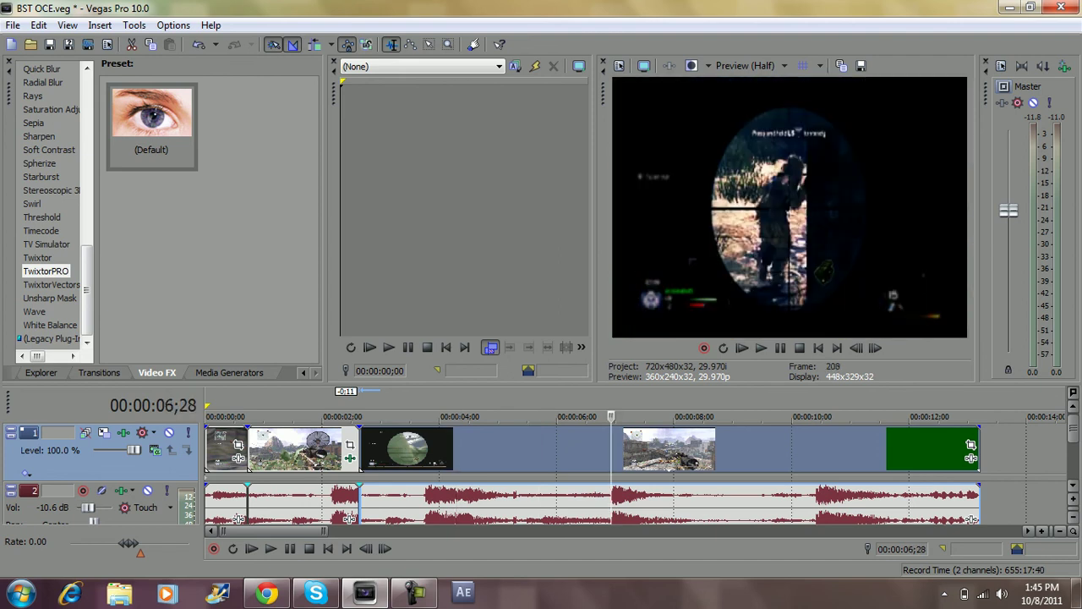